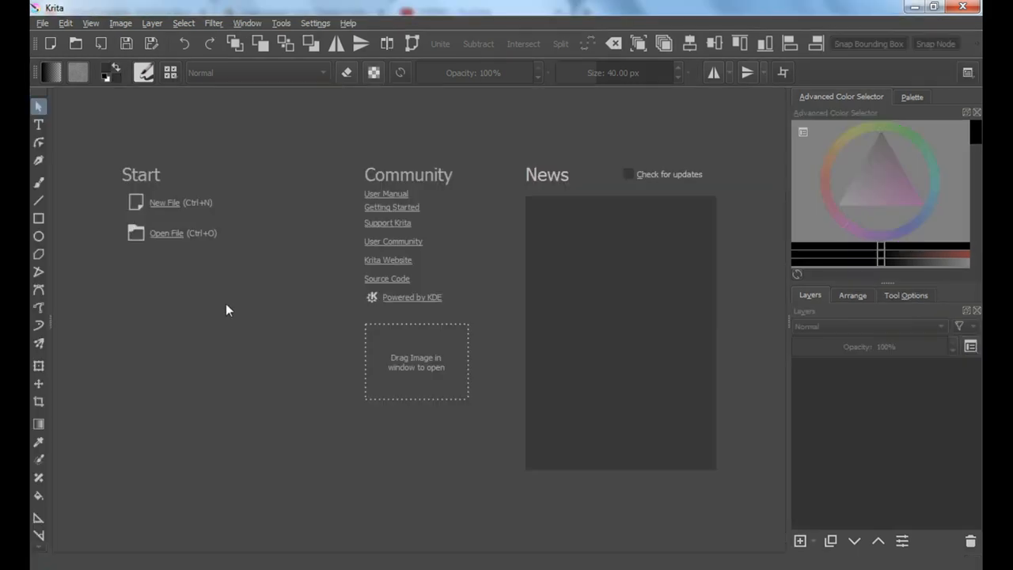
# Step: Create a new custom document 2000 px wide and 1200 px high
pyautogui.click(159, 205)
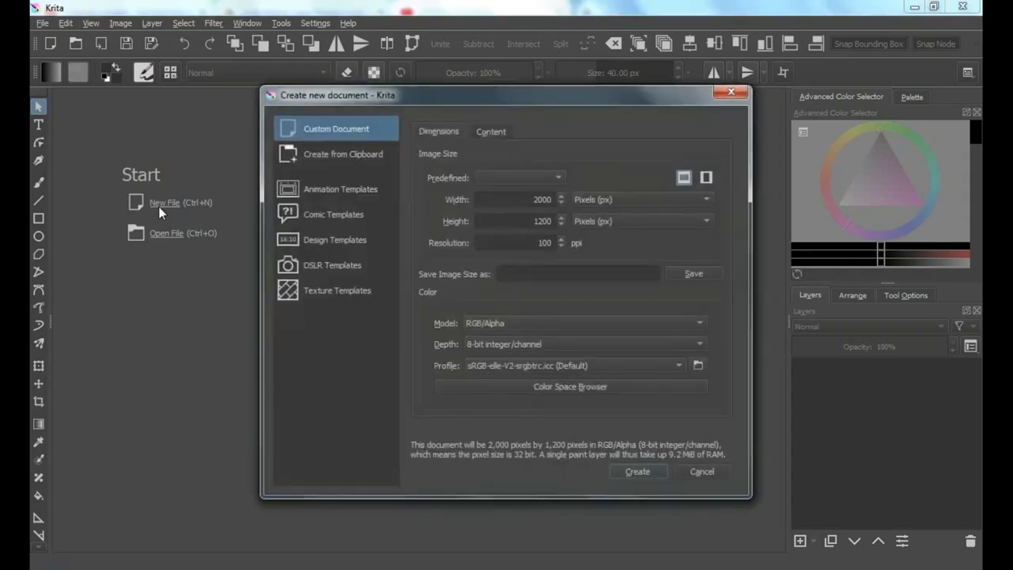
pyautogui.doubleClick(521, 203)
pyautogui.doubleClick(532, 221)
pyautogui.click(628, 472)
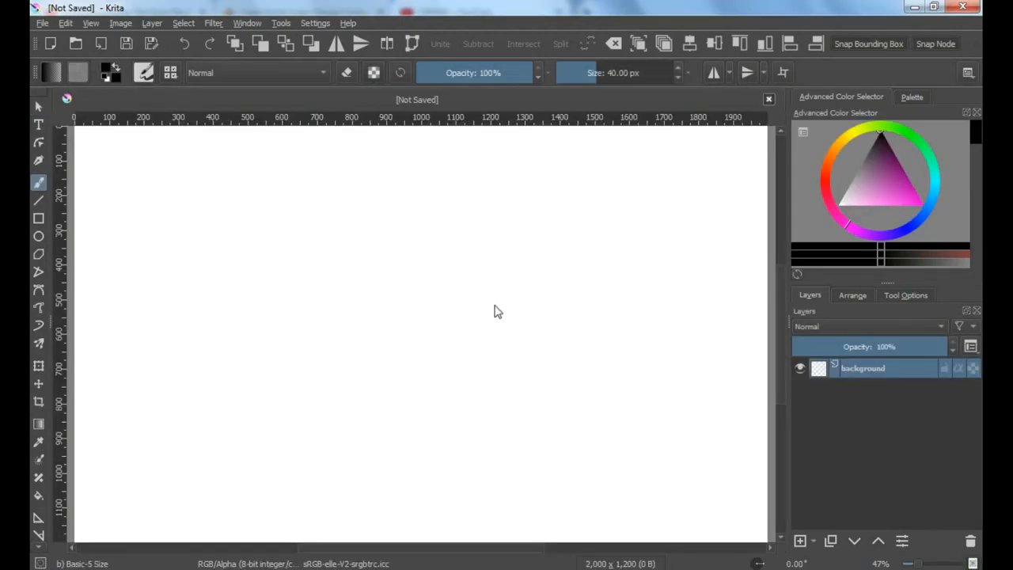
pyautogui.press('-')
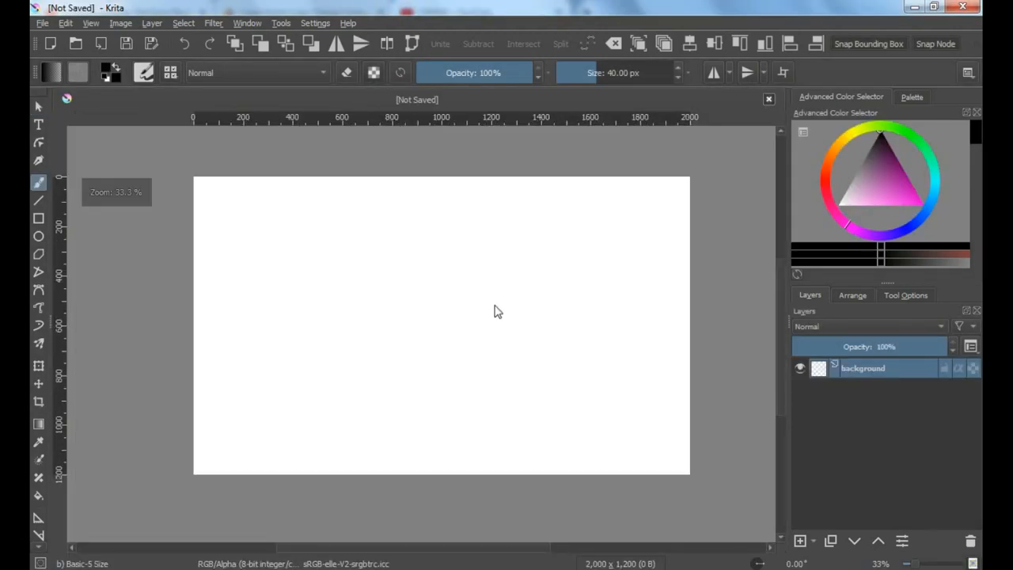
# Step: Add the text "GLITCH" at size 72 in the upper area of the canvas
pyautogui.click(38, 125)
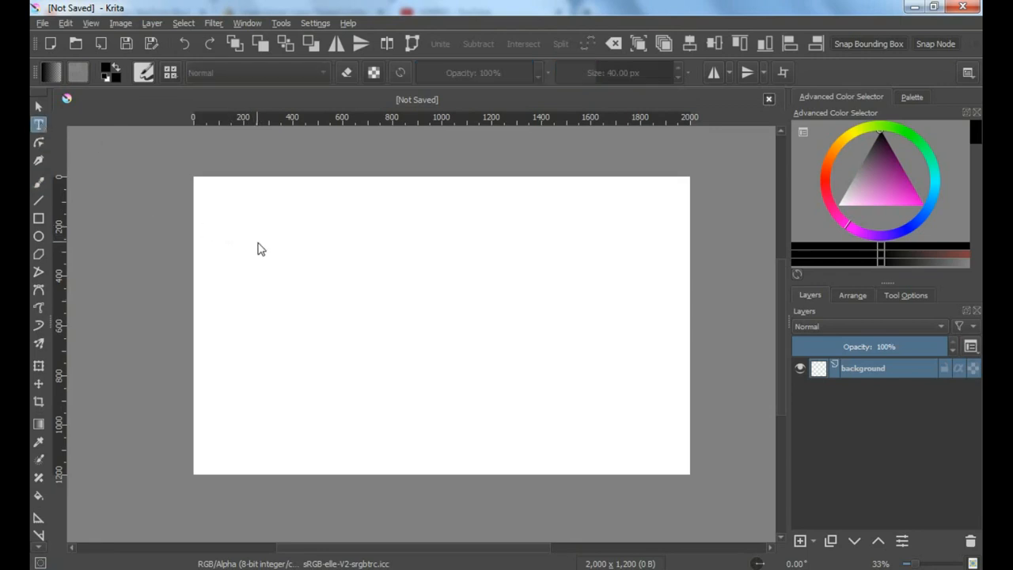
pyautogui.moveTo(257, 248); pyautogui.dragTo(470, 305)
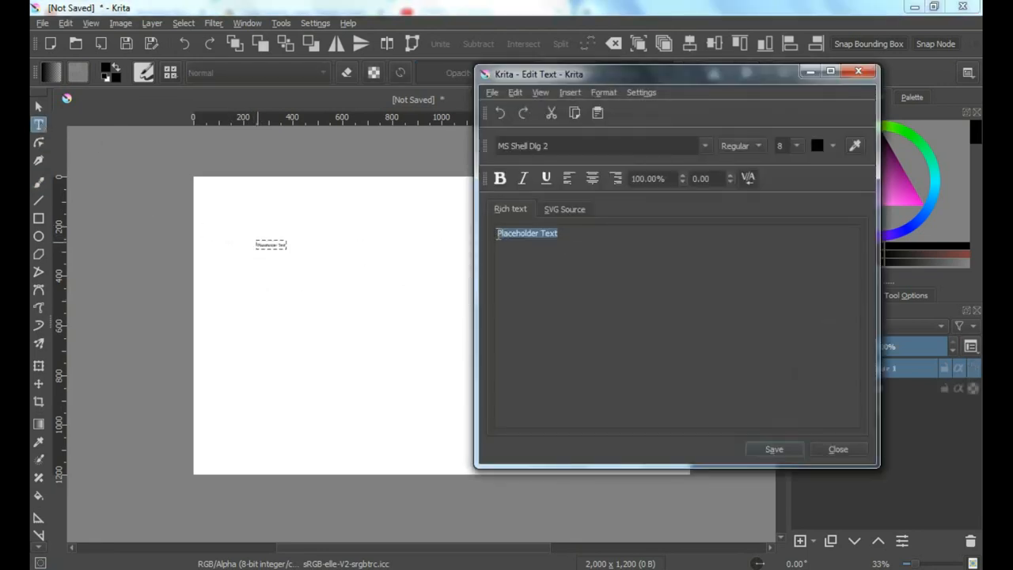
pyautogui.press('BackSpace')
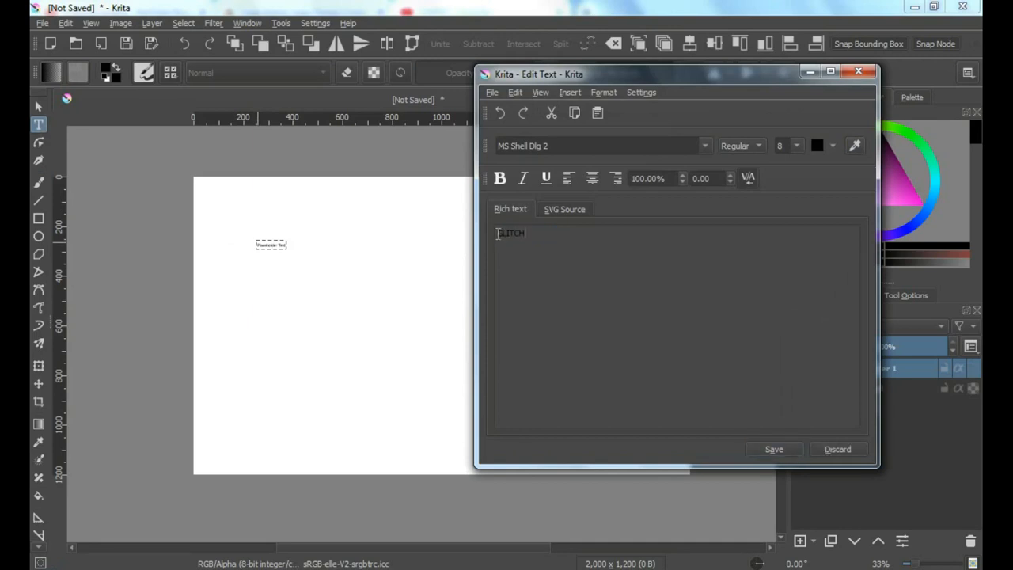
pyautogui.scroll(-3, 779, 225)
pyautogui.click(784, 245)
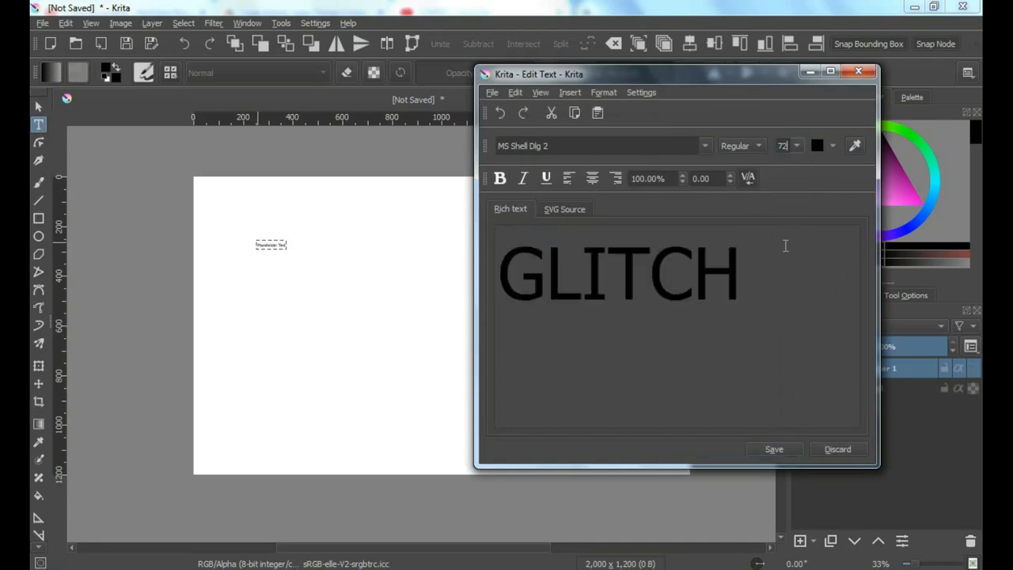
pyautogui.click(768, 449)
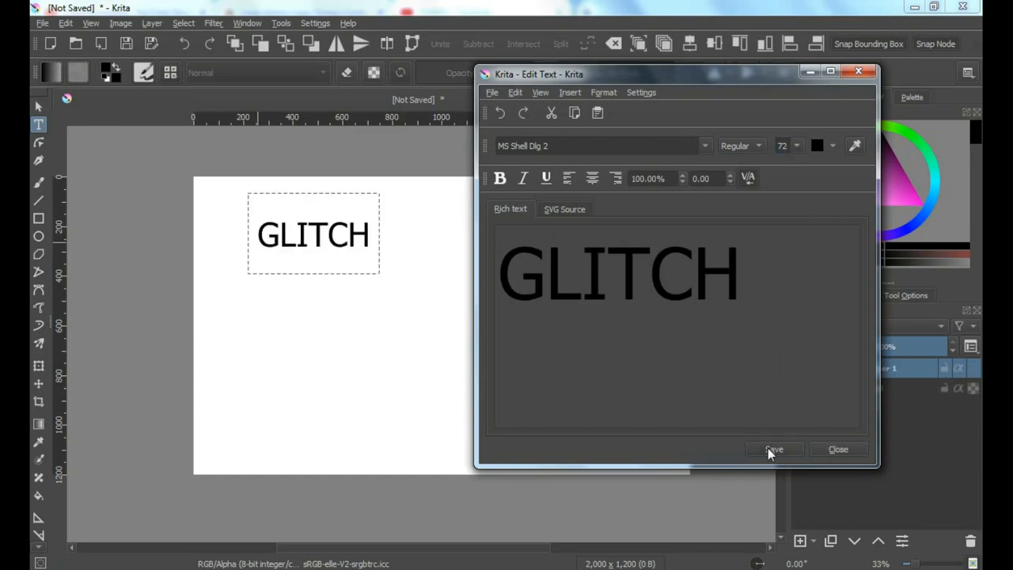
# Step: Change the text's font to Montserrat Black, save the change and close the text editor
pyautogui.click(704, 145)
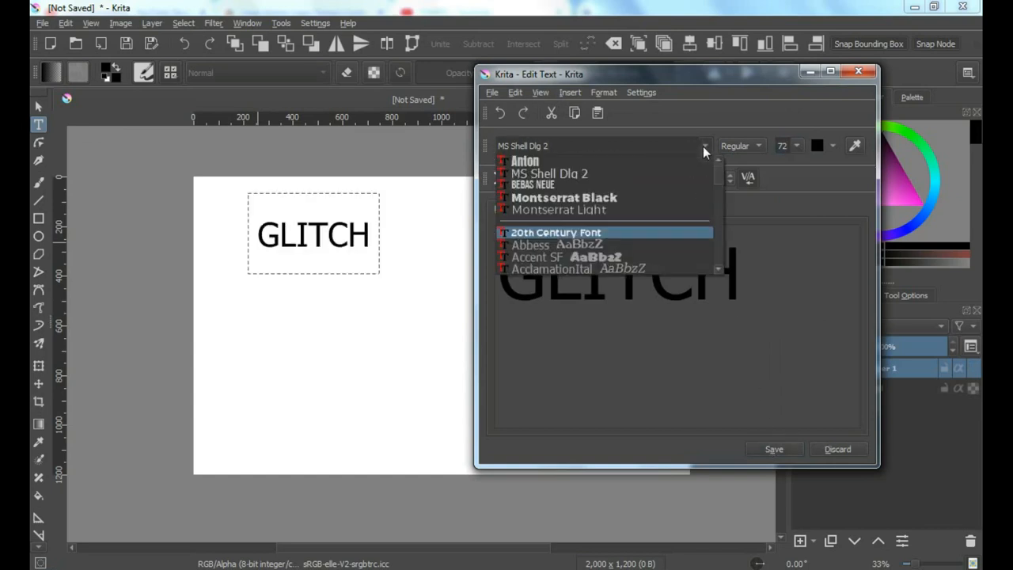
pyautogui.click(600, 198)
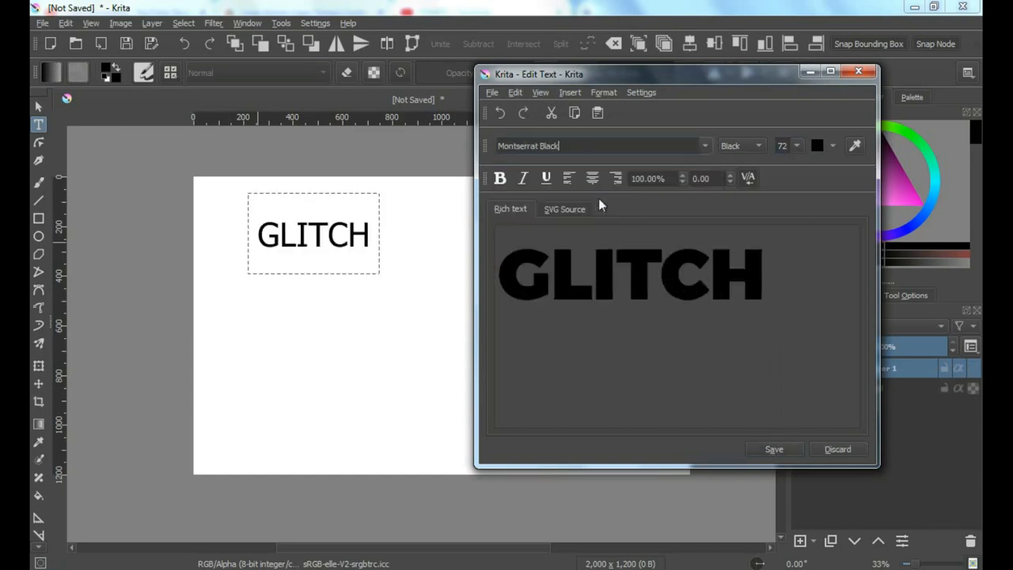
pyautogui.click(775, 449)
pyautogui.click(835, 449)
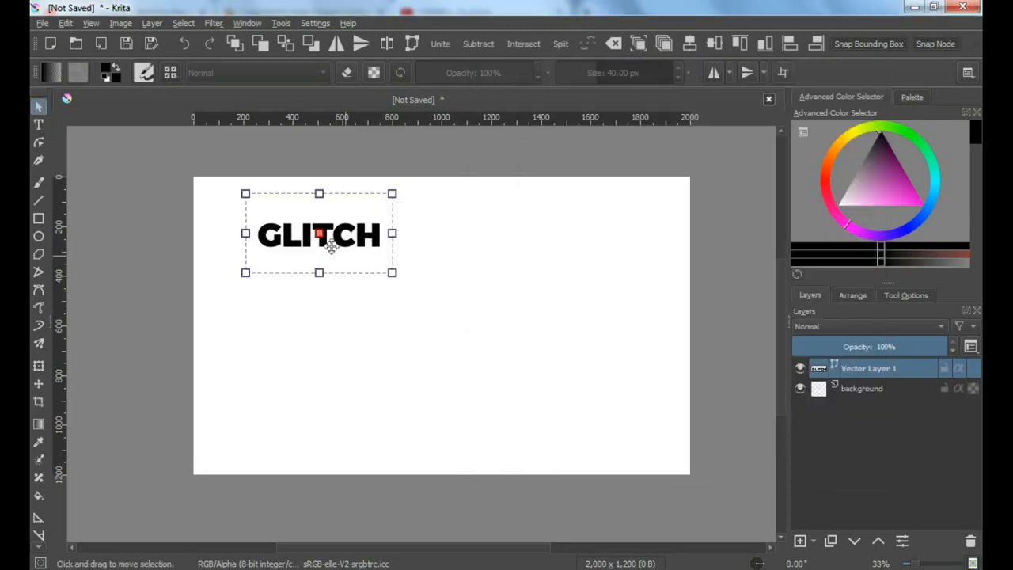
# Step: Convert the GLITCH text to a vector path with the shape editing tool
pyautogui.click(40, 144)
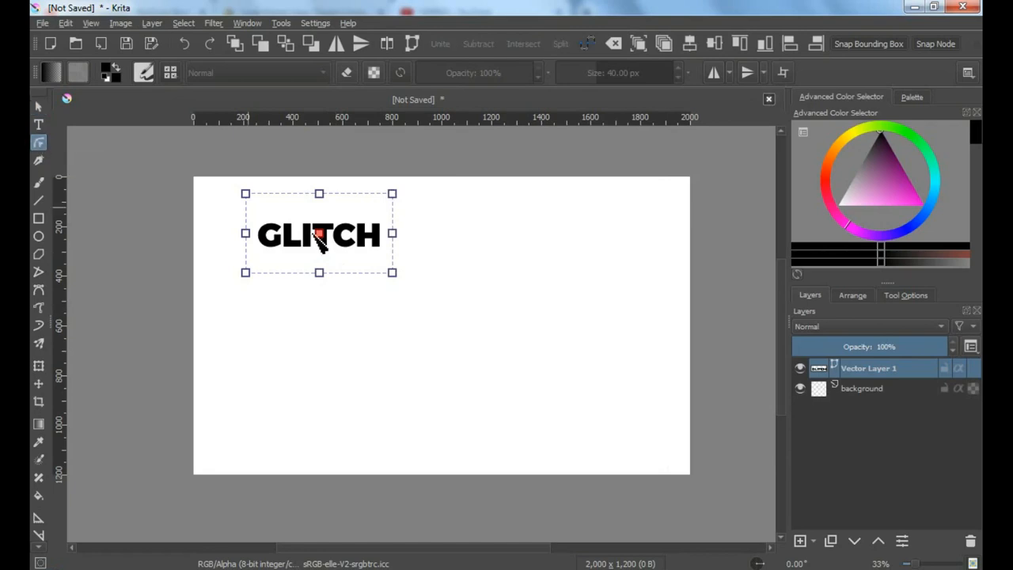
pyautogui.press('1')
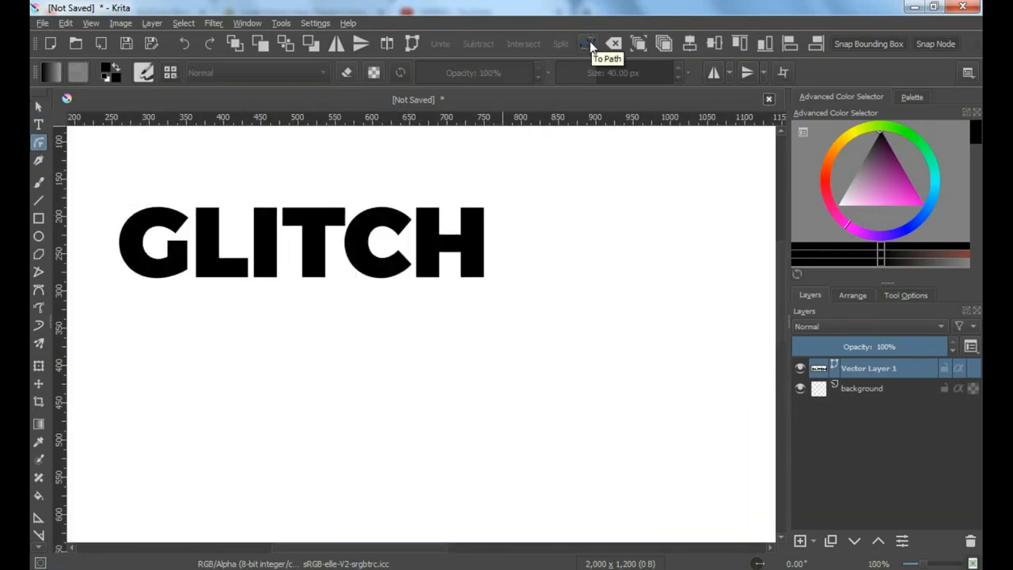
pyautogui.click(256, 264)
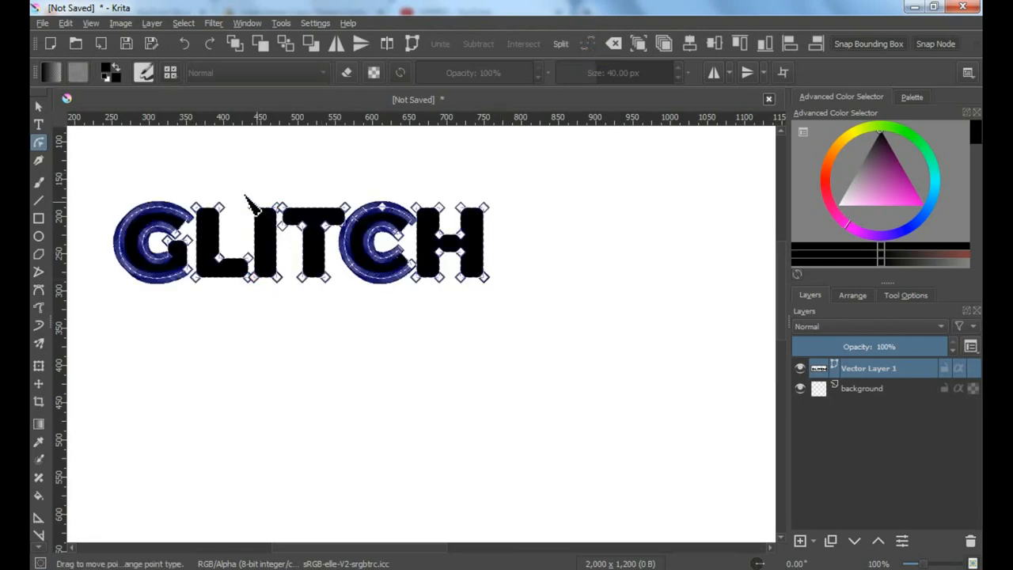
# Step: Enlarge the GLITCH lettering to about 1650 px wide and center it horizontally and vertically on the canvas
pyautogui.click(39, 106)
pyautogui.scroll(-3, 479, 293)
pyautogui.moveTo(480, 293)
pyautogui.mouseDown()
pyautogui.moveTo(362, 253)
pyautogui.moveTo(472, 274)
pyautogui.mouseUp()
pyautogui.click(691, 45)
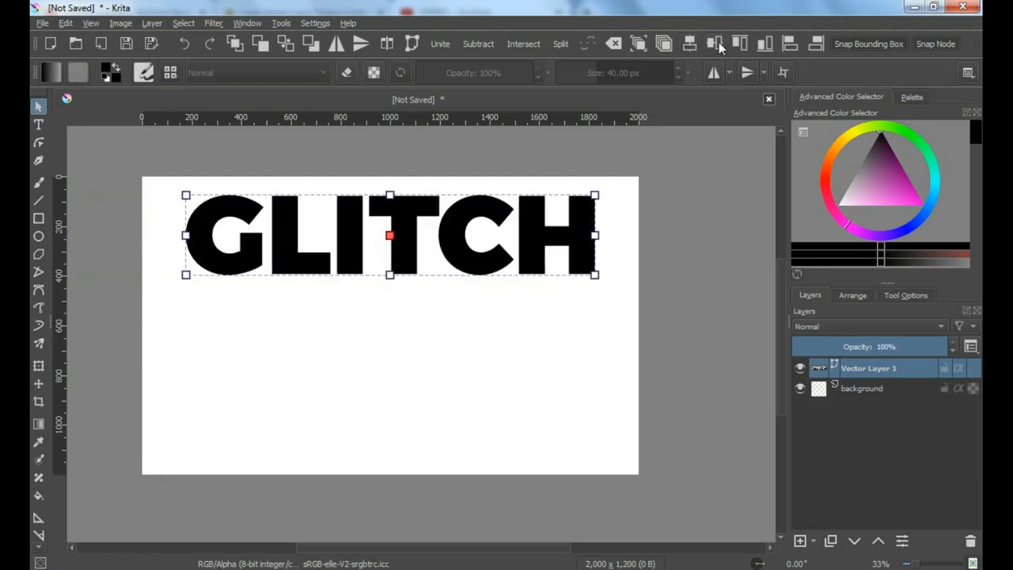
pyautogui.click(719, 42)
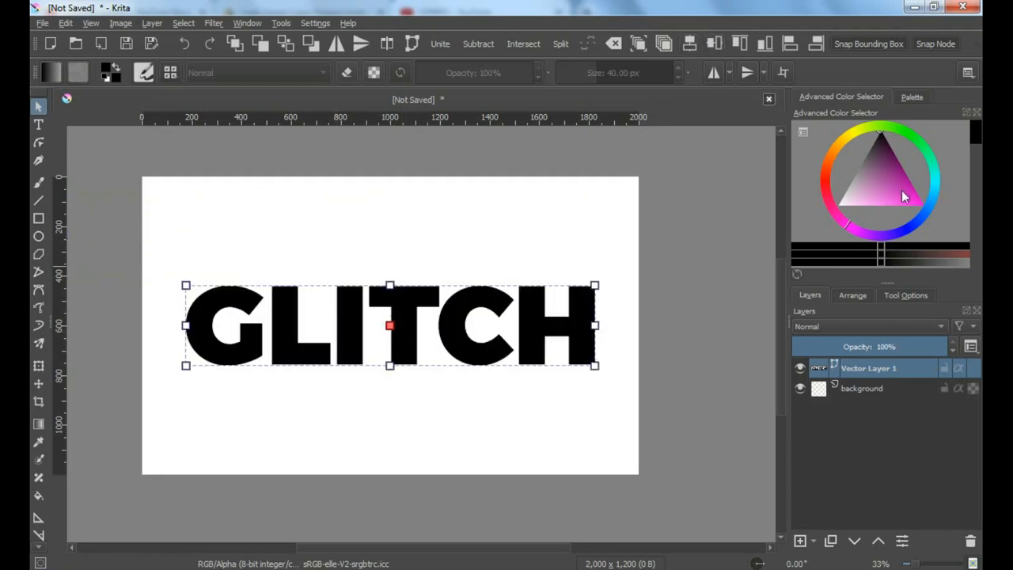
# Step: Fill the GLITCH lettering with bright magenta and paste a duplicate of it on the same layer
pyautogui.moveTo(901, 191); pyautogui.dragTo(966, 230)
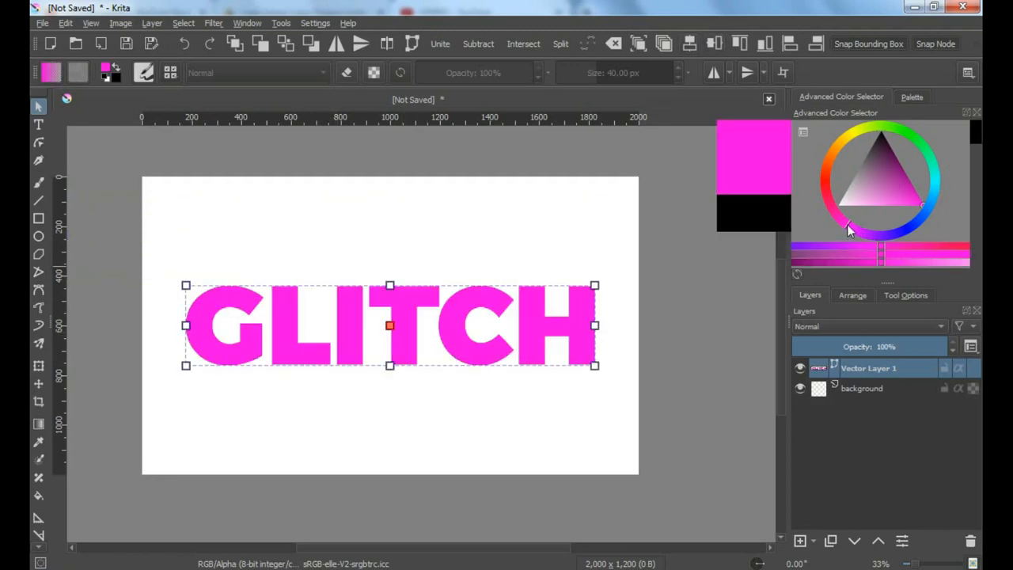
pyautogui.rightClick(407, 309)
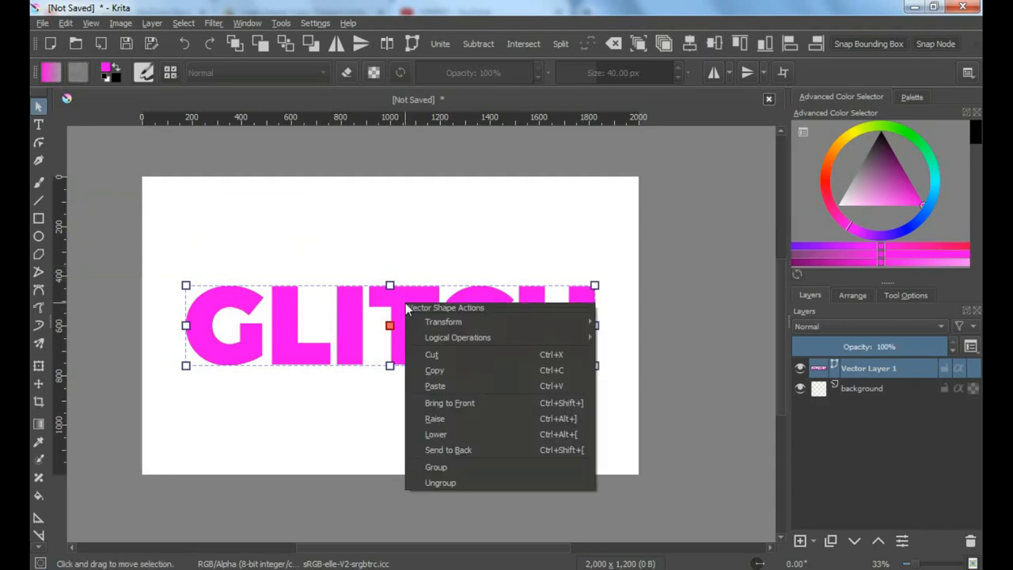
pyautogui.click(443, 369)
pyautogui.rightClick(427, 299)
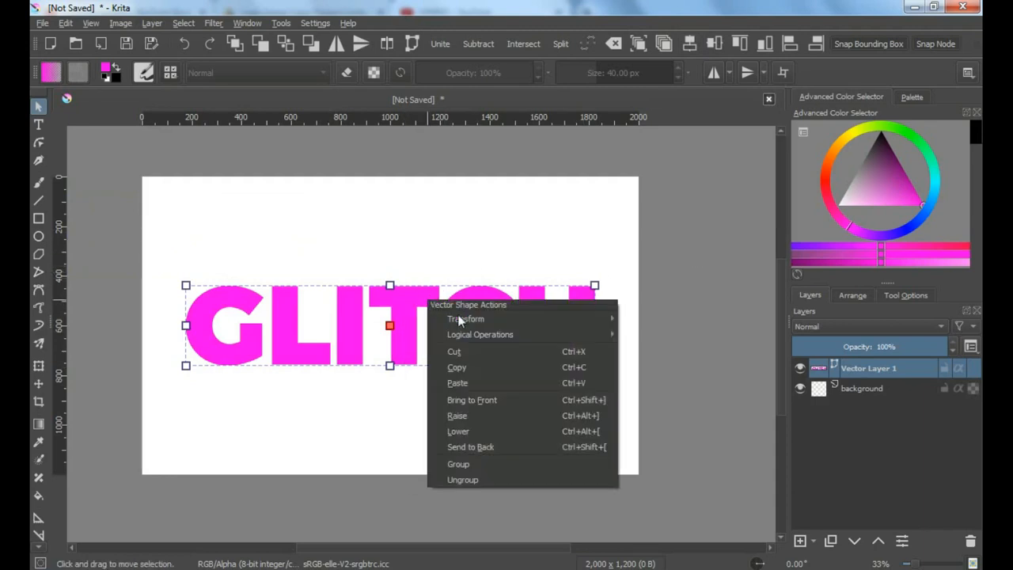
pyautogui.click(463, 383)
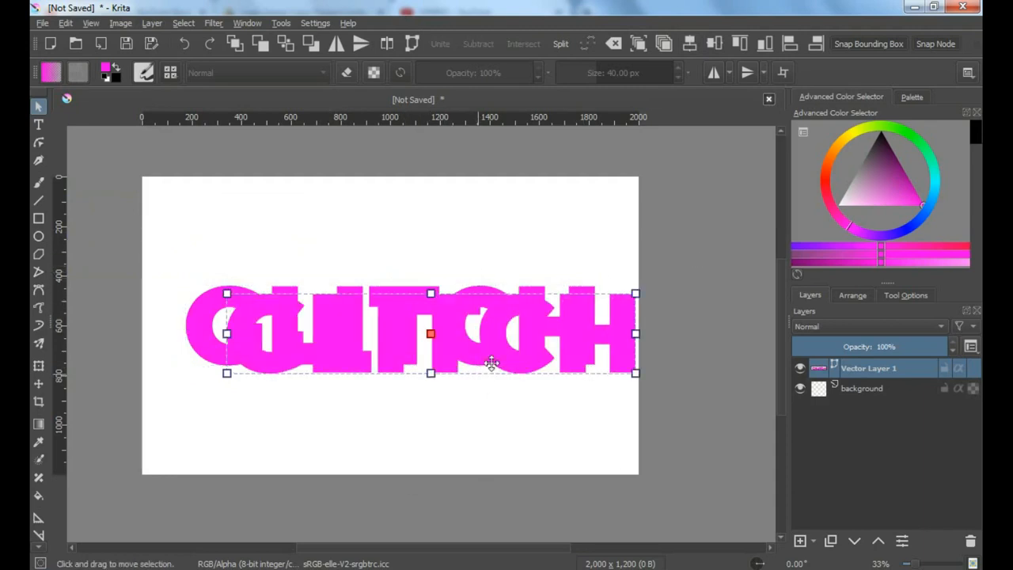
# Step: Center the pasted lettering vertically on the canvas and fill it with bright cyan
pyautogui.click(716, 45)
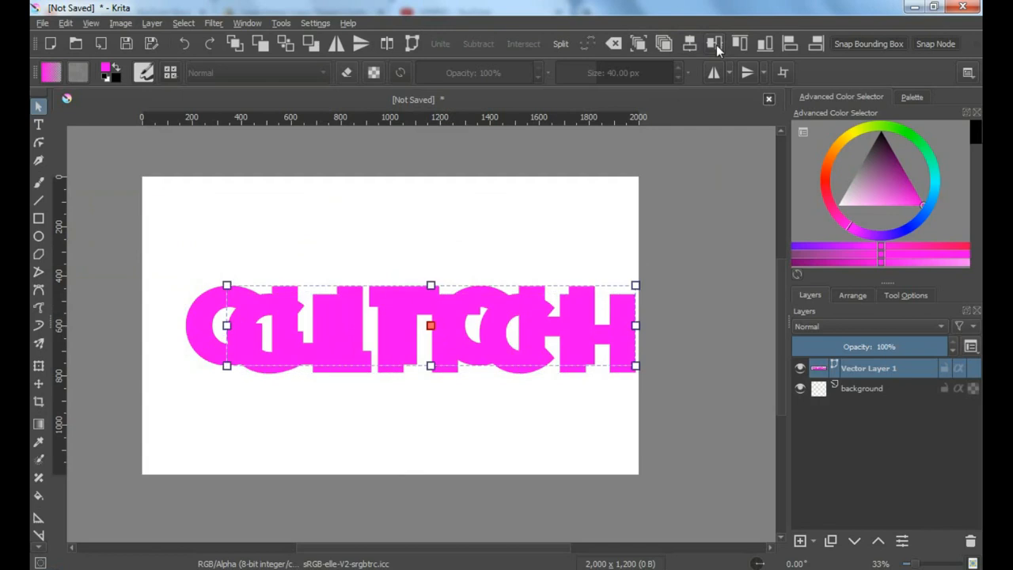
pyautogui.click(935, 183)
# Step: Move the cyan lettering horizontally until it is offset about 17 px to the right of the magenta lettering
pyautogui.scroll(1, 224, 338)
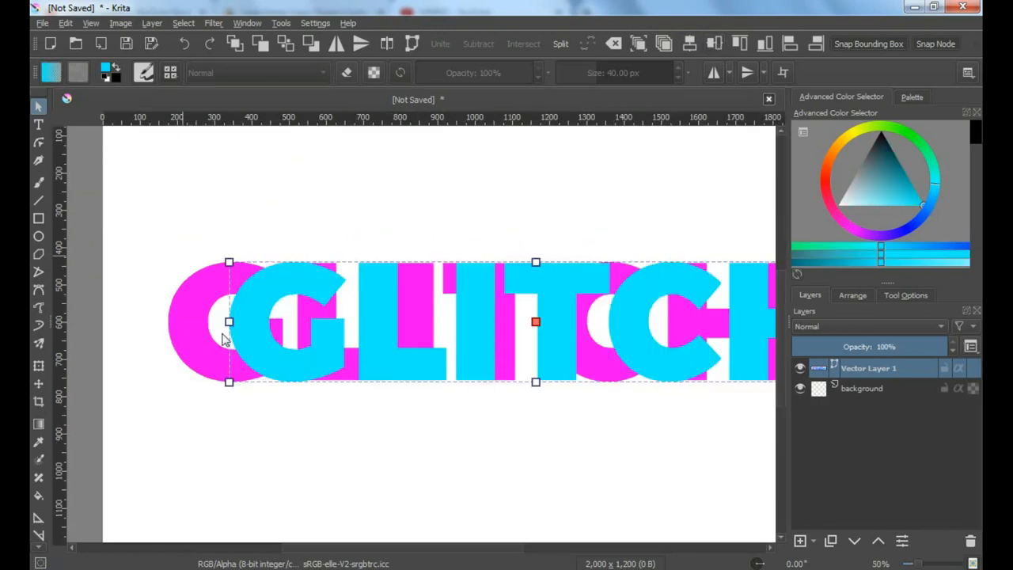
pyautogui.scroll(1, 227, 328)
pyautogui.moveTo(224, 317); pyautogui.dragTo(208, 310)
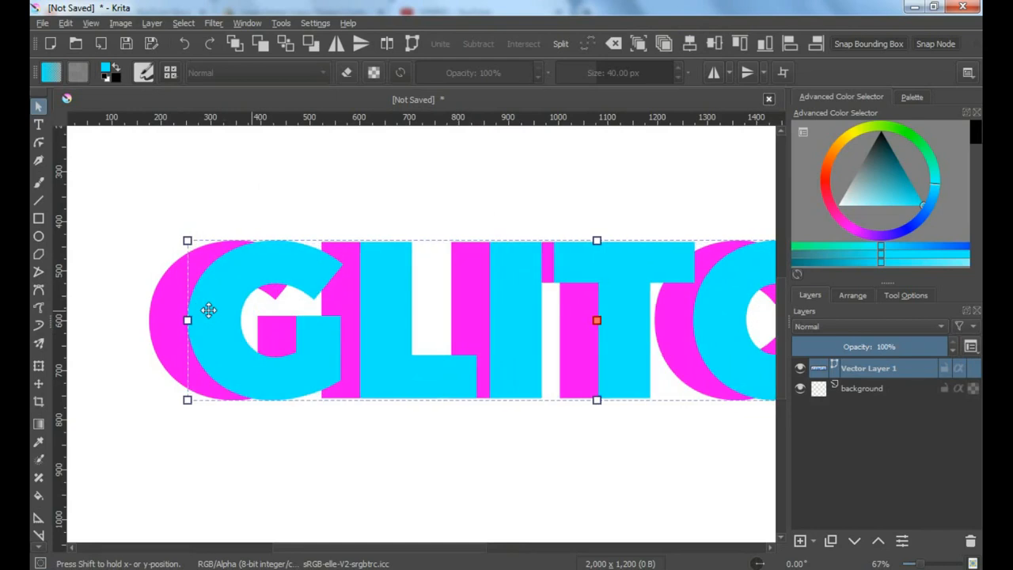
pyautogui.moveTo(307, 329); pyautogui.dragTo(264, 327)
pyautogui.scroll(2, 477, 324)
pyautogui.moveTo(512, 318); pyautogui.dragTo(501, 319)
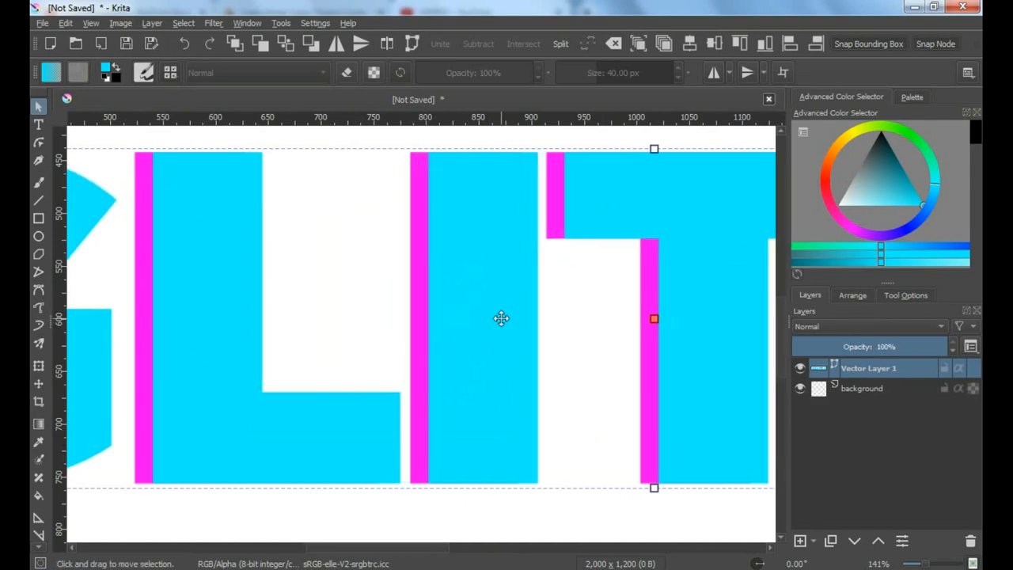
# Step: Duplicate the cyan lettering by copy and paste and fill the duplicate with black
pyautogui.scroll(-2, 500, 319)
pyautogui.rightClick(499, 300)
pyautogui.click(523, 366)
pyautogui.rightClick(464, 294)
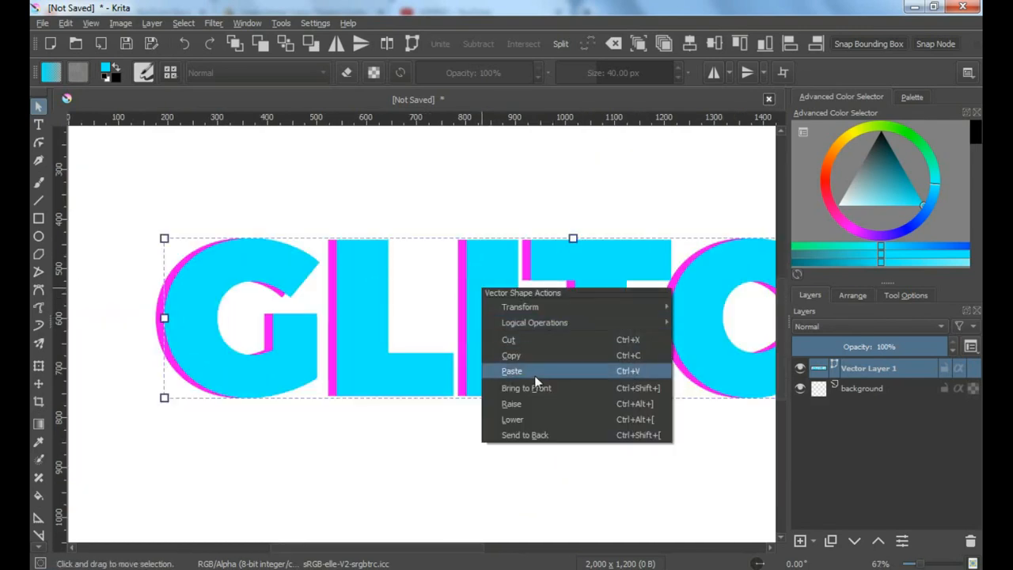
pyautogui.click(533, 373)
pyautogui.click(881, 140)
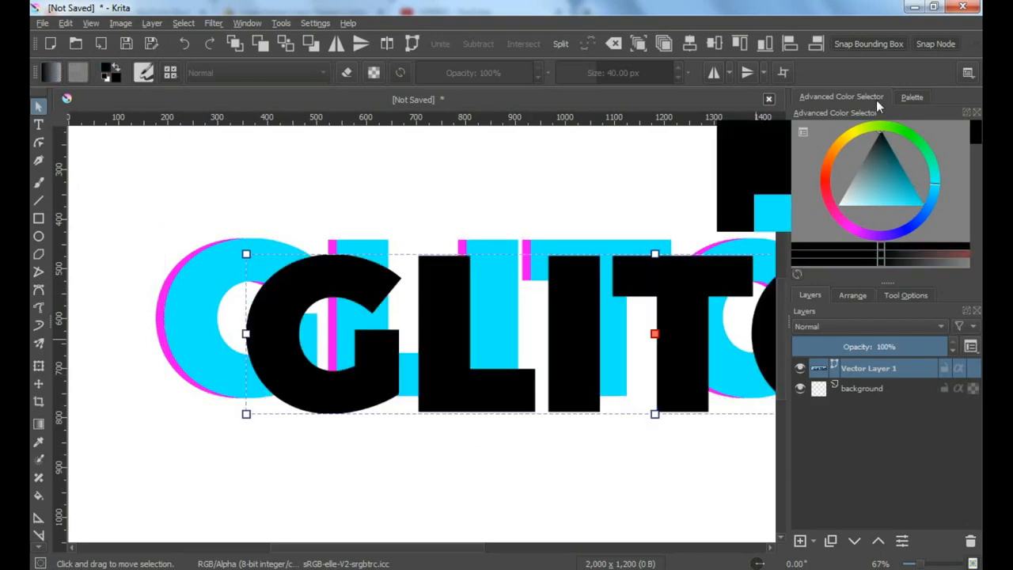
# Step: Center the black lettering on the canvas, then shift it about 8 px right so it sits between the magenta and cyan copies
pyautogui.click(713, 43)
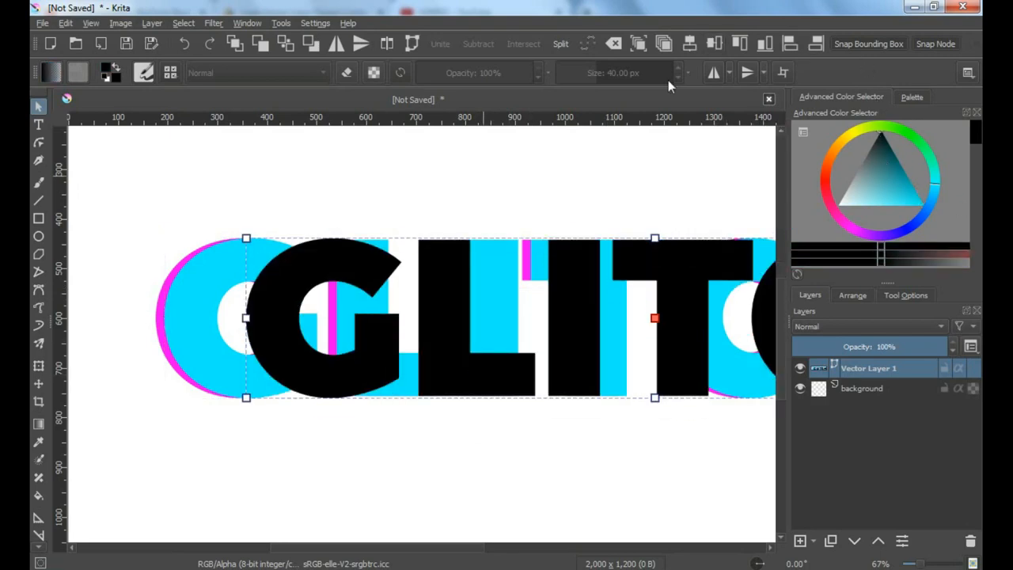
pyautogui.click(692, 45)
pyautogui.scroll(3, 176, 319)
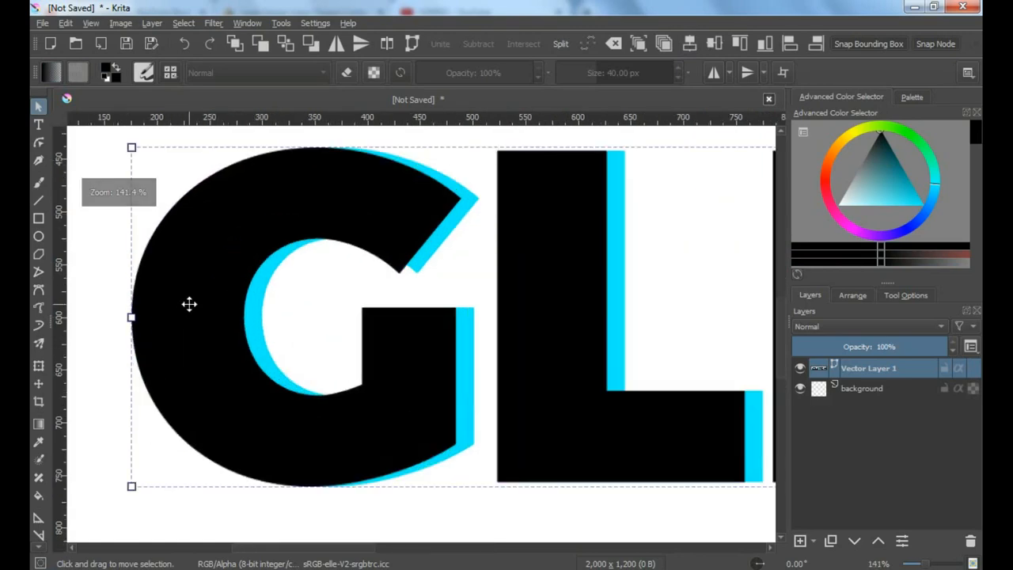
pyautogui.moveTo(189, 304); pyautogui.dragTo(198, 303)
pyautogui.scroll(-5, 480, 293)
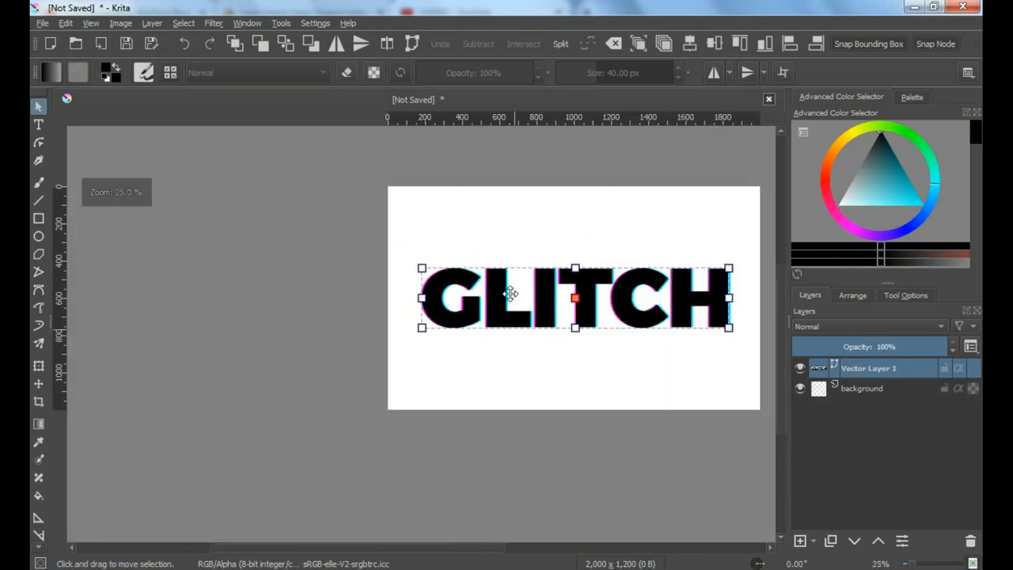
# Step: Shift the cyan lettering about 4 px further right to widen its visible edge
pyautogui.scroll(2, 601, 291)
pyautogui.click(538, 235)
pyautogui.scroll(4, 445, 366)
pyautogui.click(583, 355)
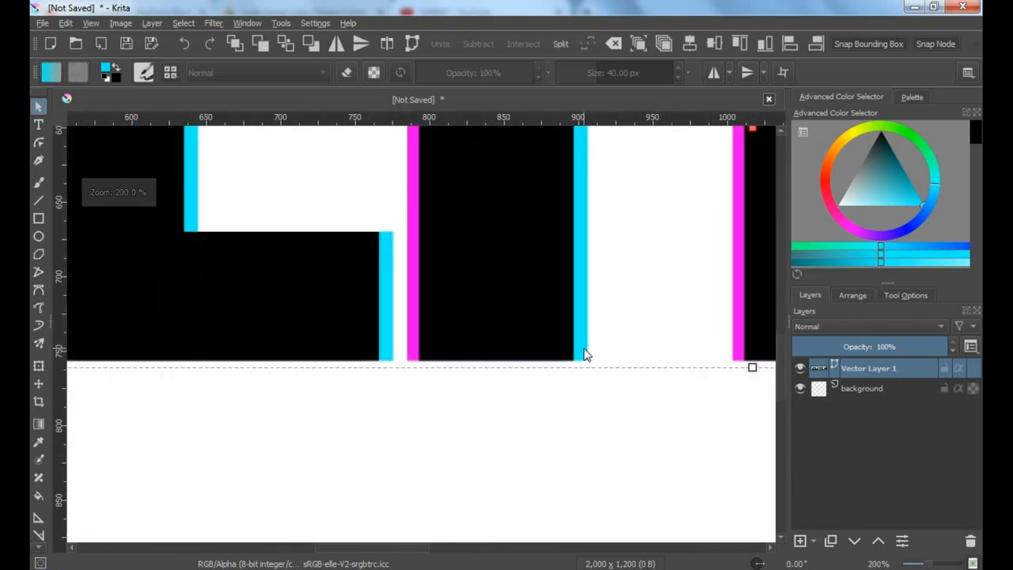
pyautogui.moveTo(584, 347); pyautogui.dragTo(590, 348)
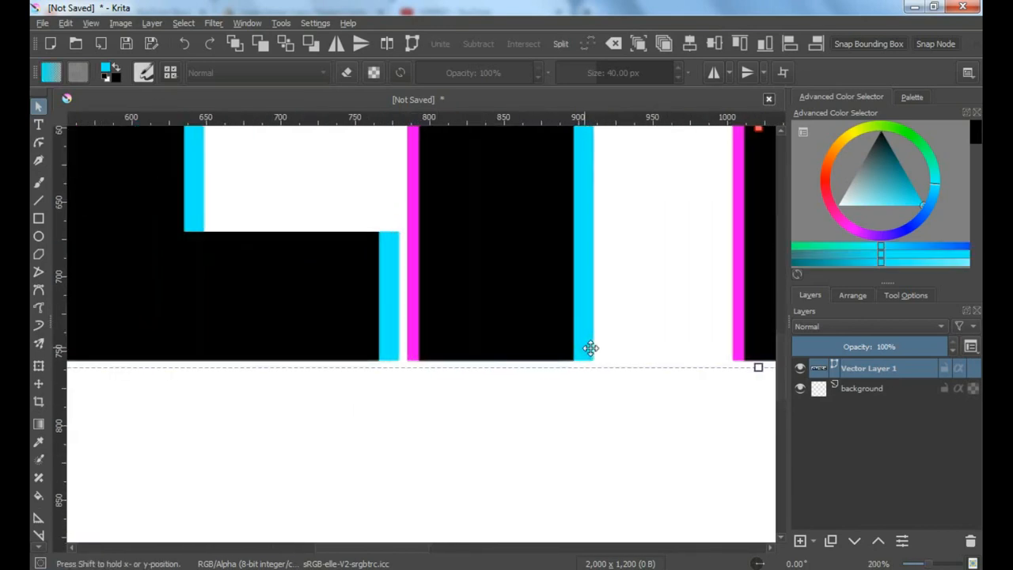
pyautogui.click(636, 412)
# Step: Shift the magenta lettering slightly further left to widen its visible edge
pyautogui.click(735, 334)
pyautogui.moveTo(735, 335); pyautogui.dragTo(726, 333)
pyautogui.scroll(-5, 561, 301)
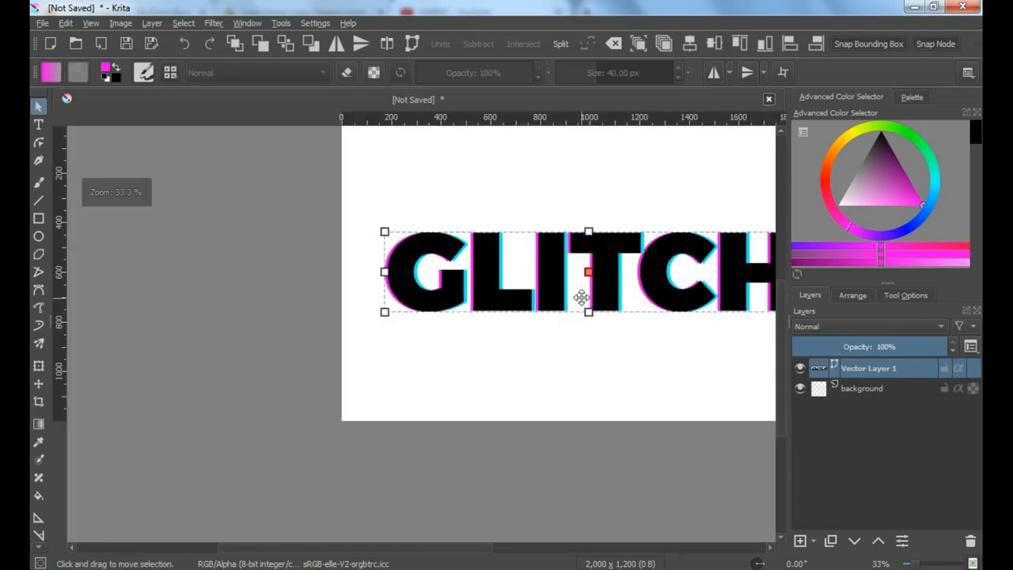
pyautogui.moveTo(580, 297); pyautogui.dragTo(439, 299)
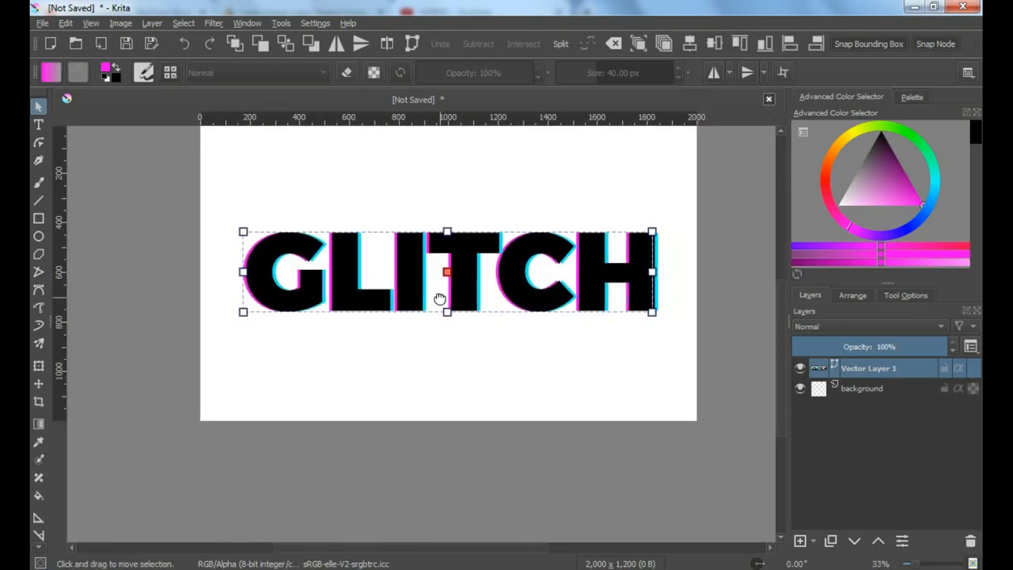
# Step: Convert the lettering's vector layer to a paint layer and activate the Move tool on it
pyautogui.click(151, 22)
pyautogui.click(221, 265)
pyautogui.press('b')
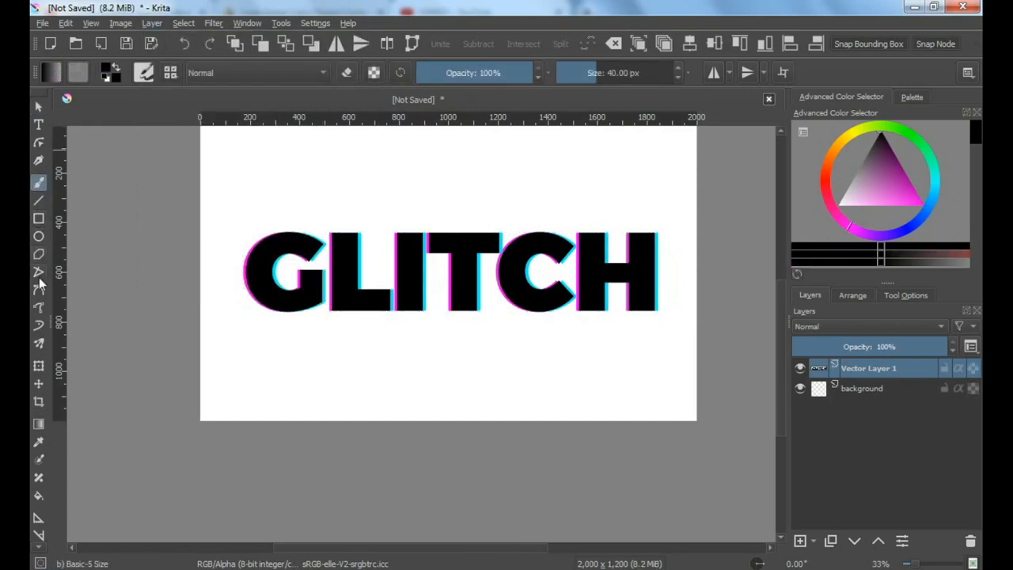
pyautogui.click(38, 384)
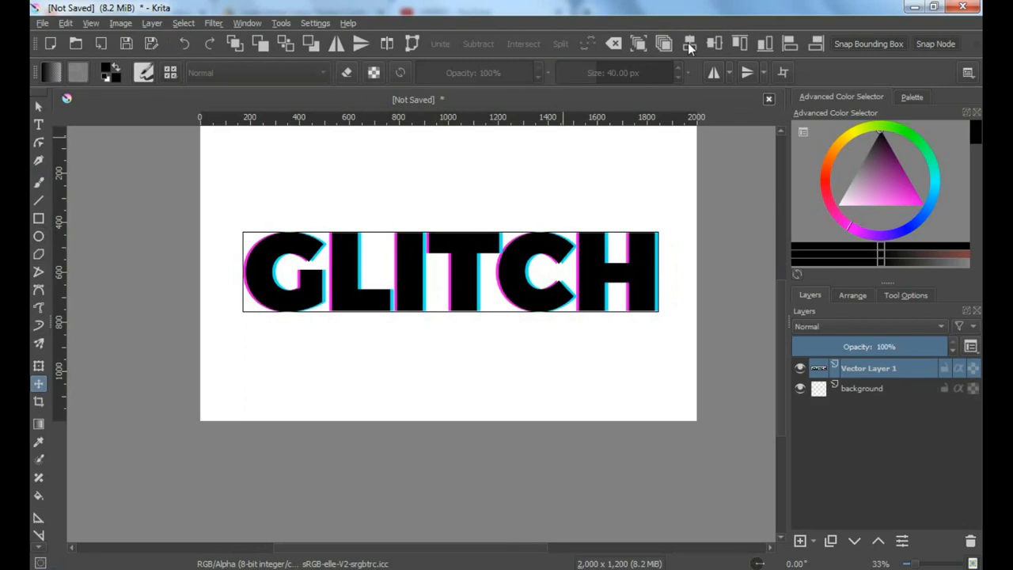
# Step: Cut the upper part of the GLITCH lettering with a full-width rectangular selection and paste it onto its own layer
pyautogui.scroll(2, 261, 274)
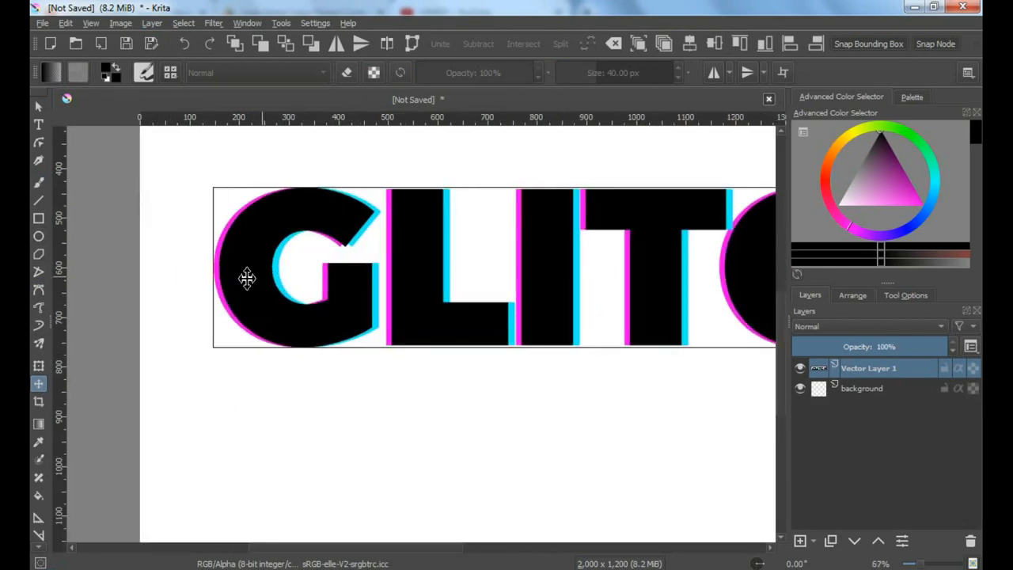
pyautogui.scroll(-3, 400, 268)
pyautogui.scroll(1, 508, 265)
pyautogui.moveTo(508, 265); pyautogui.dragTo(477, 264)
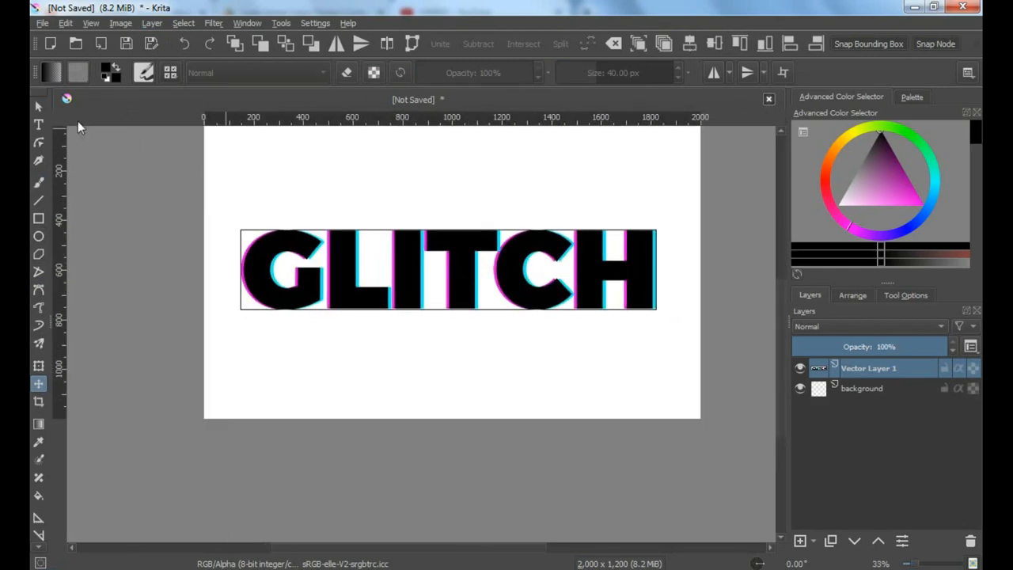
pyautogui.scroll(-3, 34, 427)
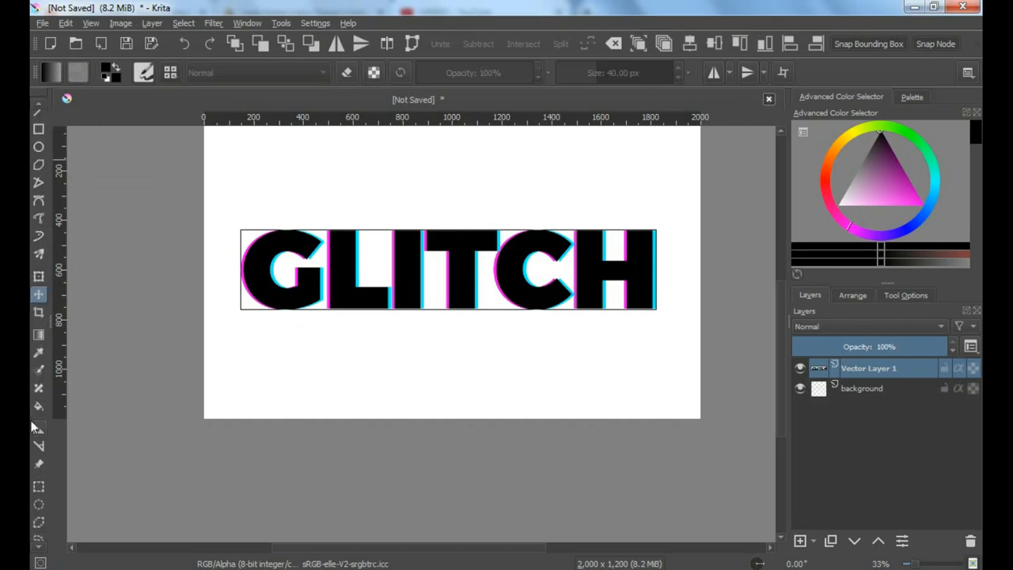
pyautogui.click(39, 488)
pyautogui.scroll(1, 409, 262)
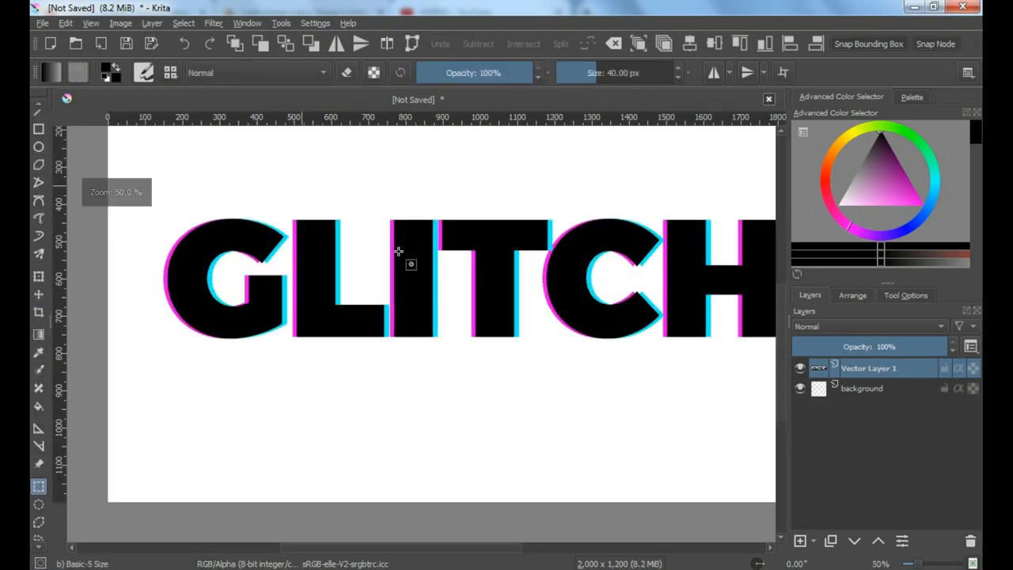
pyautogui.moveTo(409, 262); pyautogui.dragTo(346, 251)
pyautogui.moveTo(86, 177); pyautogui.dragTo(764, 267)
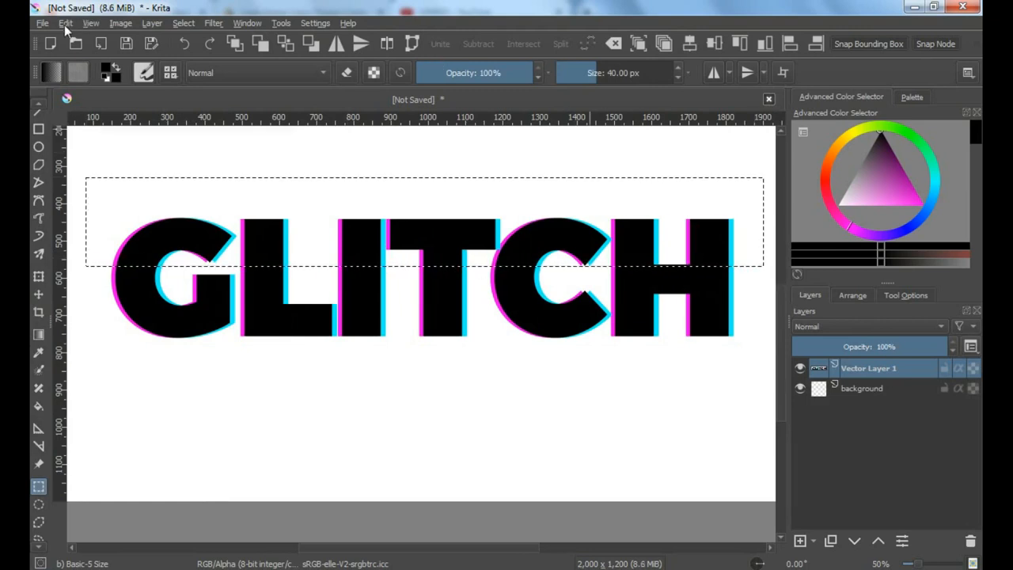
pyautogui.click(65, 23)
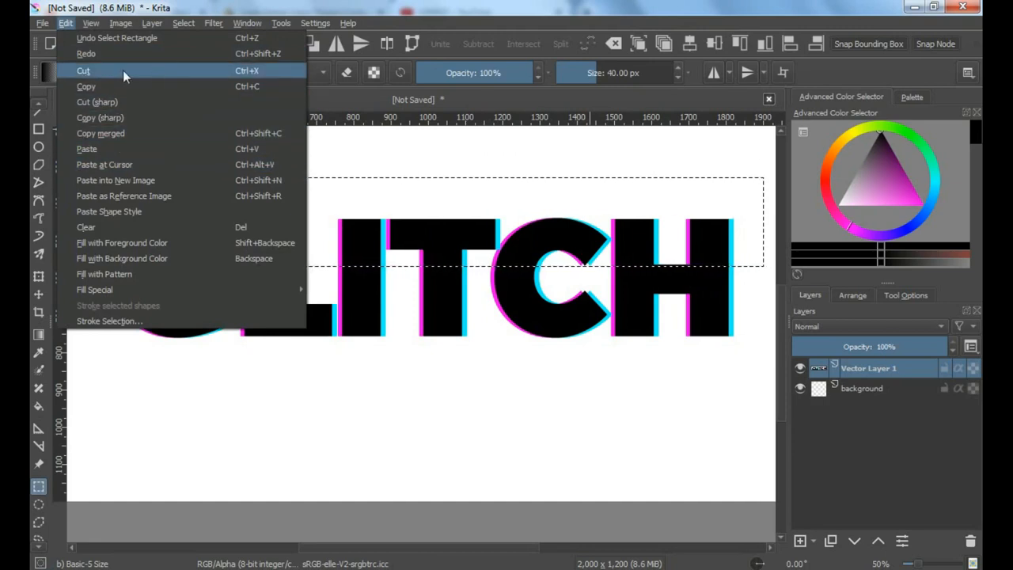
pyautogui.click(156, 70)
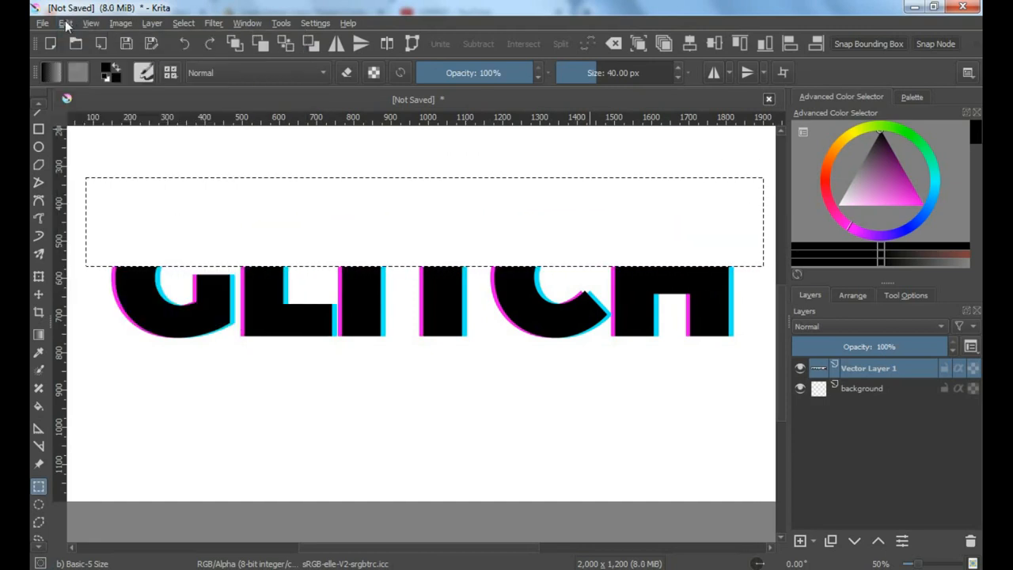
pyautogui.click(65, 23)
pyautogui.click(92, 149)
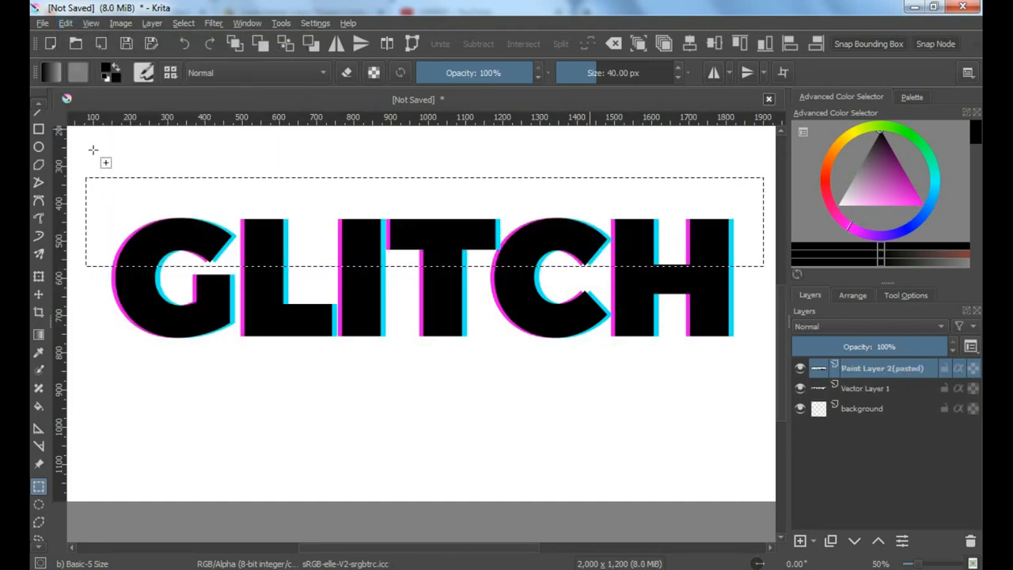
# Step: Deselect, shift the pasted upper slice about 30 px right, and compare the result by toggling the slice's visibility
pyautogui.click(183, 23)
pyautogui.click(218, 55)
pyautogui.press('t')
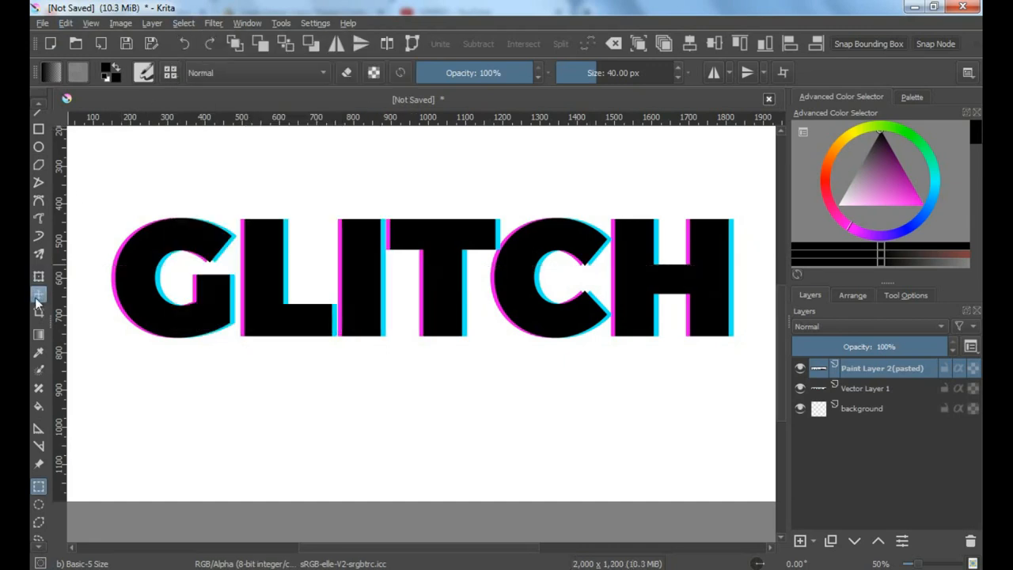
pyautogui.moveTo(162, 241); pyautogui.dragTo(171, 240)
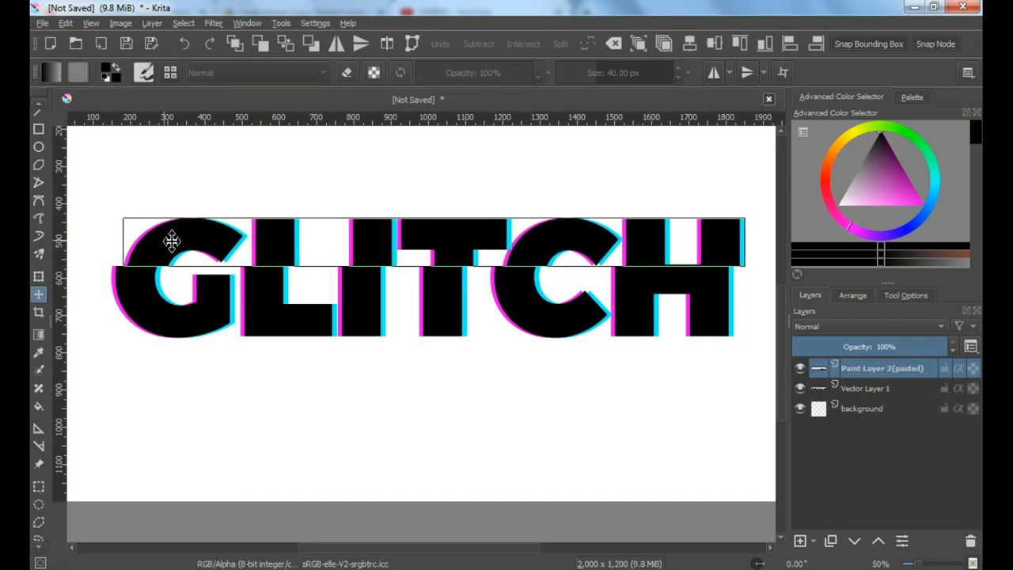
pyautogui.click(800, 368)
pyautogui.click(801, 370)
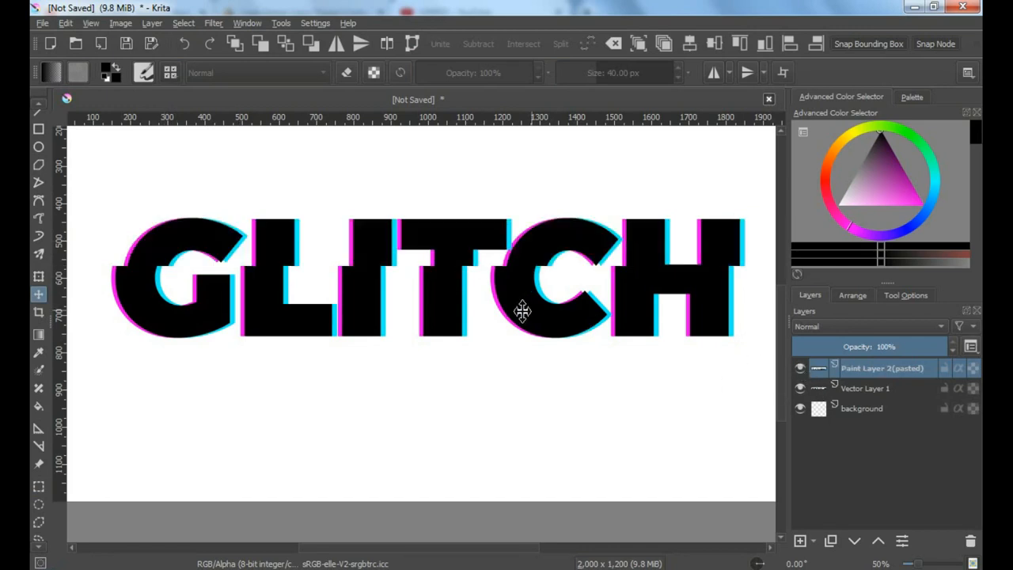
# Step: Cut the lower part of the lettering from Vector Layer 1 with a full-width rectangular selection and paste it as a new layer
pyautogui.click(850, 394)
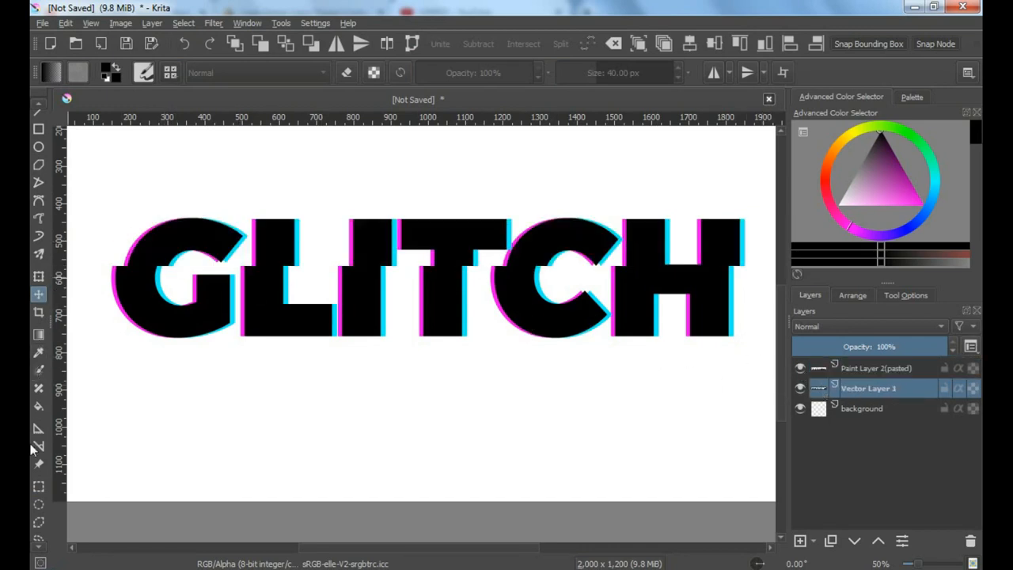
pyautogui.click(38, 487)
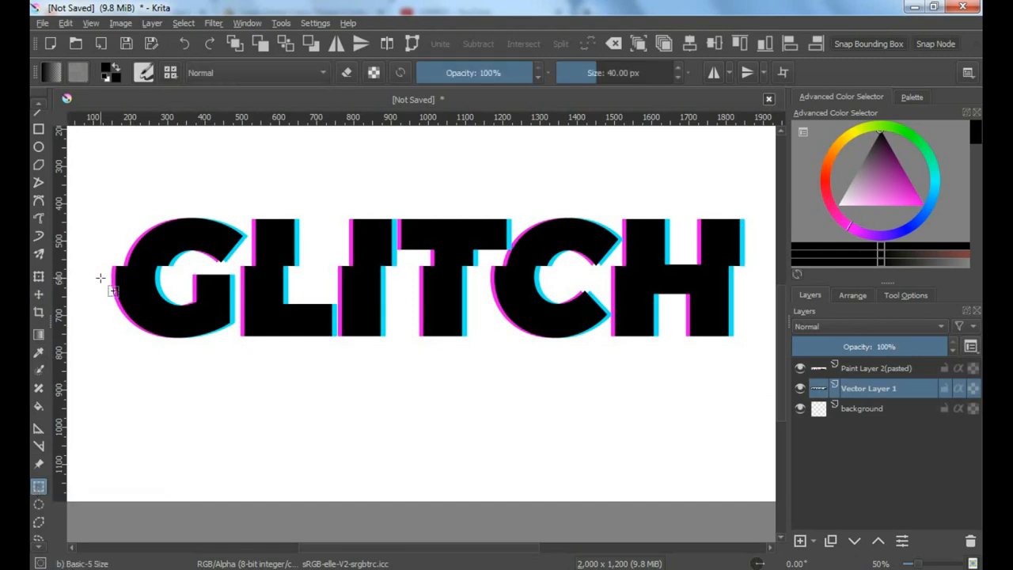
pyautogui.moveTo(100, 279); pyautogui.dragTo(743, 342)
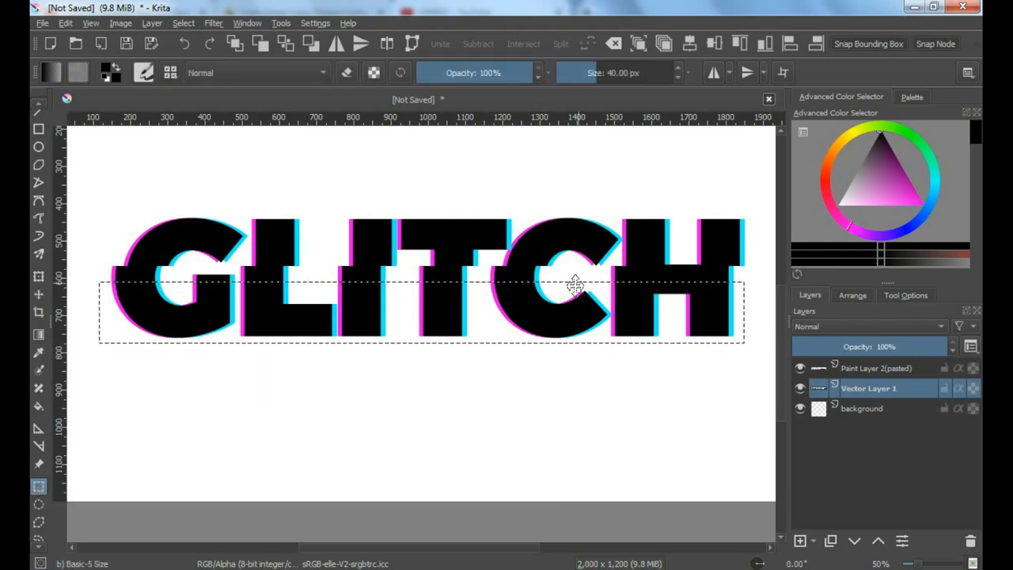
pyautogui.scroll(3, 574, 283)
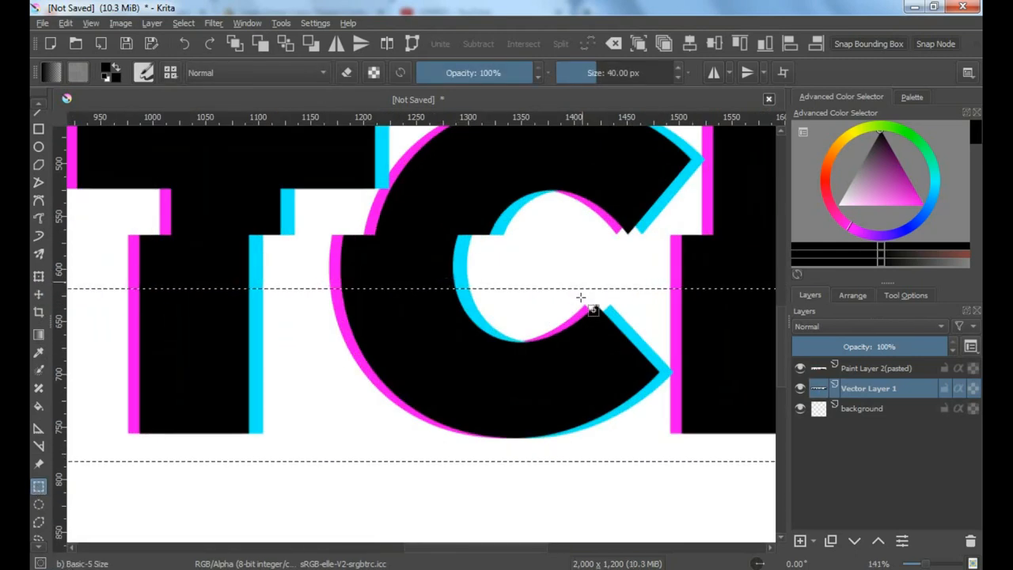
pyautogui.moveTo(580, 298)
pyautogui.mouseDown()
pyautogui.moveTo(583, 313)
pyautogui.moveTo(580, 300)
pyautogui.mouseUp()
pyautogui.scroll(-4, 581, 301)
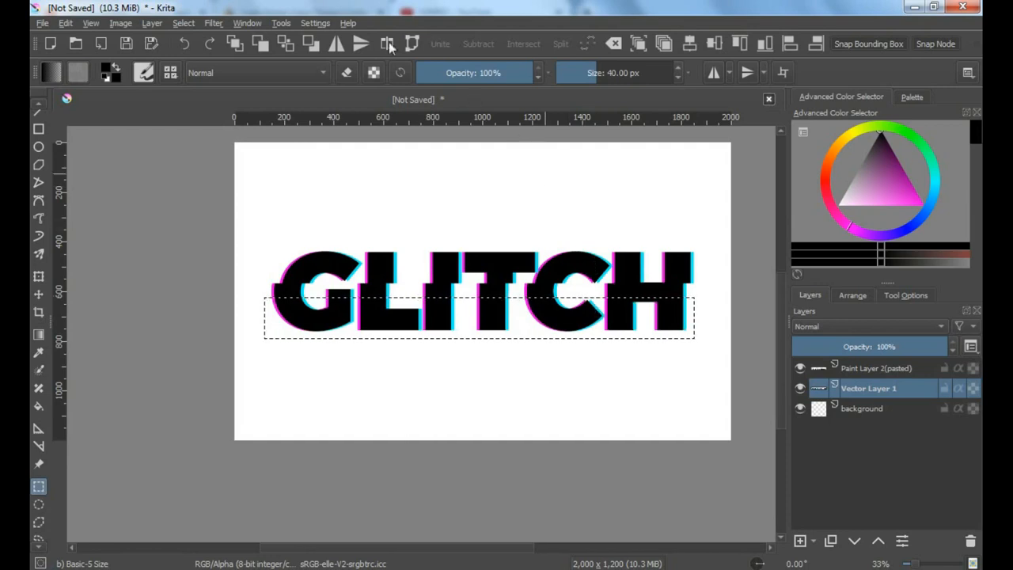
pyautogui.click(65, 23)
pyautogui.click(93, 70)
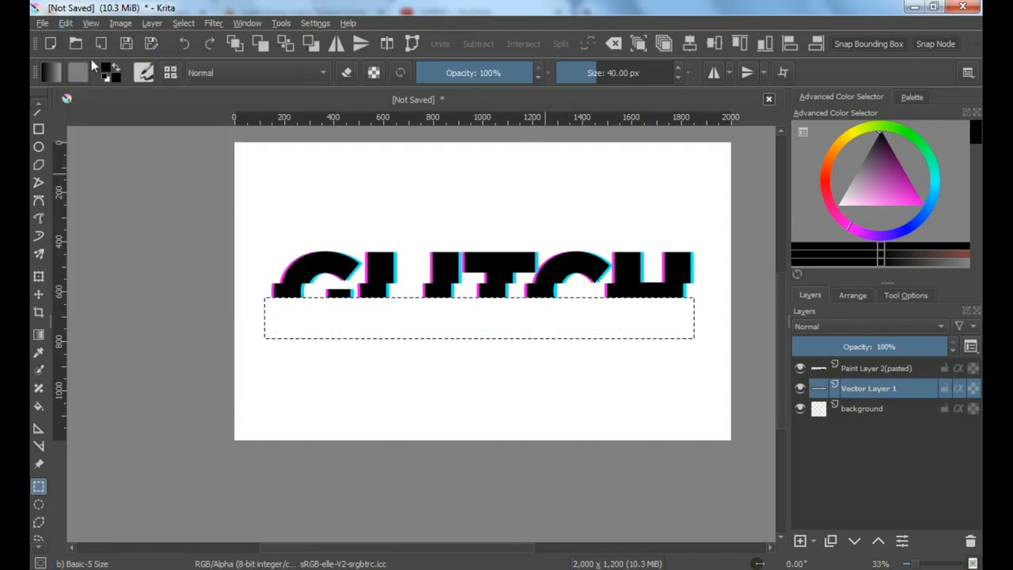
pyautogui.click(65, 23)
pyautogui.click(97, 148)
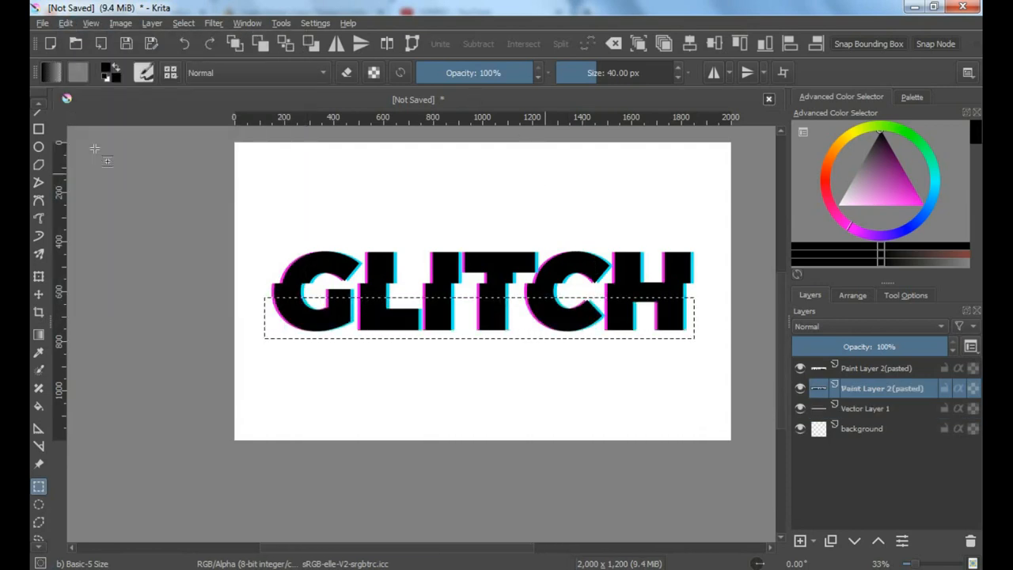
# Step: Deselect and nudge the pasted lower slice about 20 px left of the middle slice
pyautogui.click(184, 23)
pyautogui.click(190, 56)
pyautogui.click(38, 294)
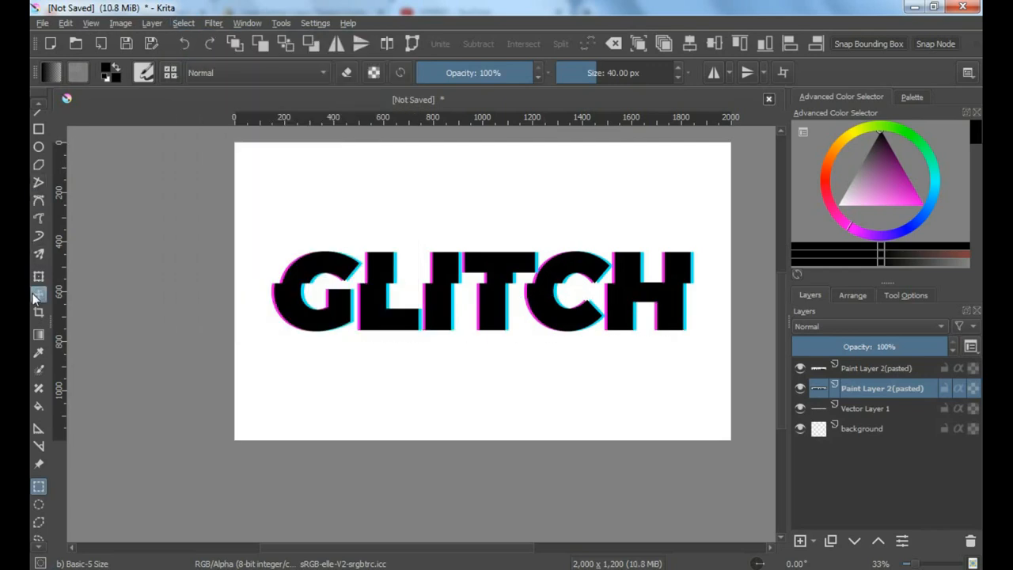
pyautogui.scroll(4, 273, 312)
pyautogui.press('Left')
pyautogui.press('Left')
pyautogui.press('Left')
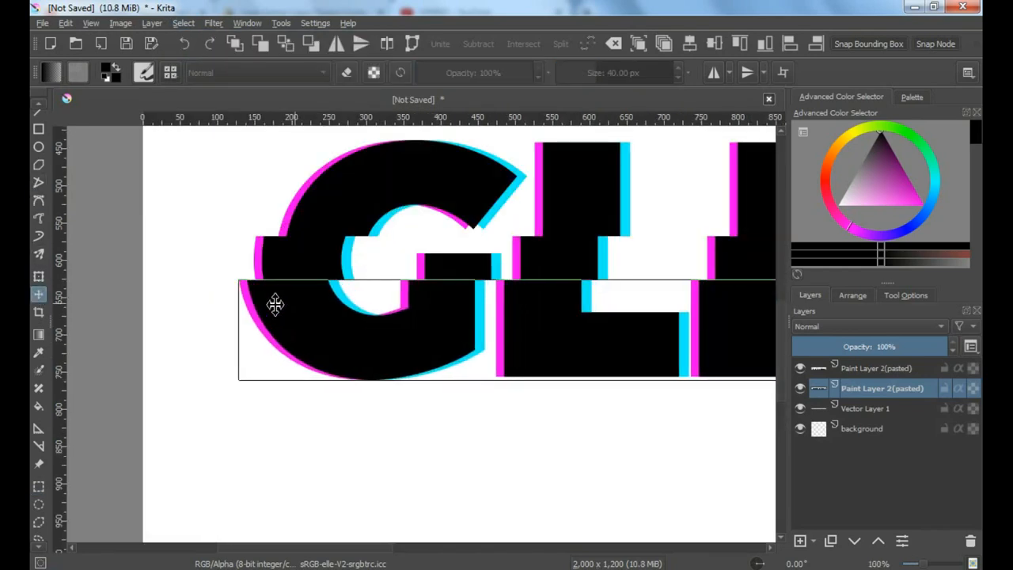
pyautogui.press('Left')
pyautogui.press('Left')
pyautogui.scroll(-4, 274, 305)
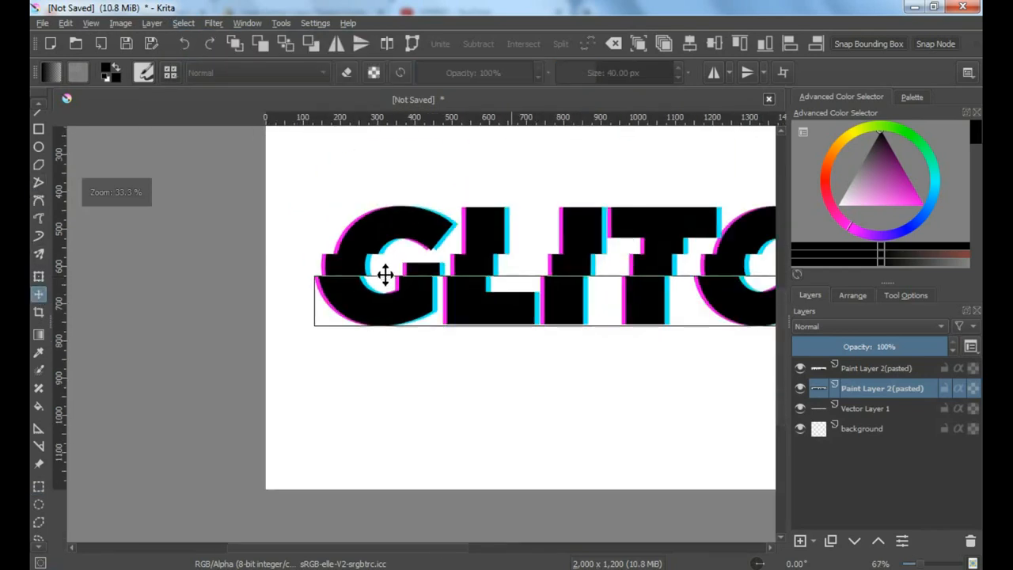
pyautogui.moveTo(531, 294); pyautogui.dragTo(477, 298)
# Step: Merge the two pasted slice layers and Vector Layer 1 into one layer, and check it by toggling its visibility
pyautogui.click(856, 367)
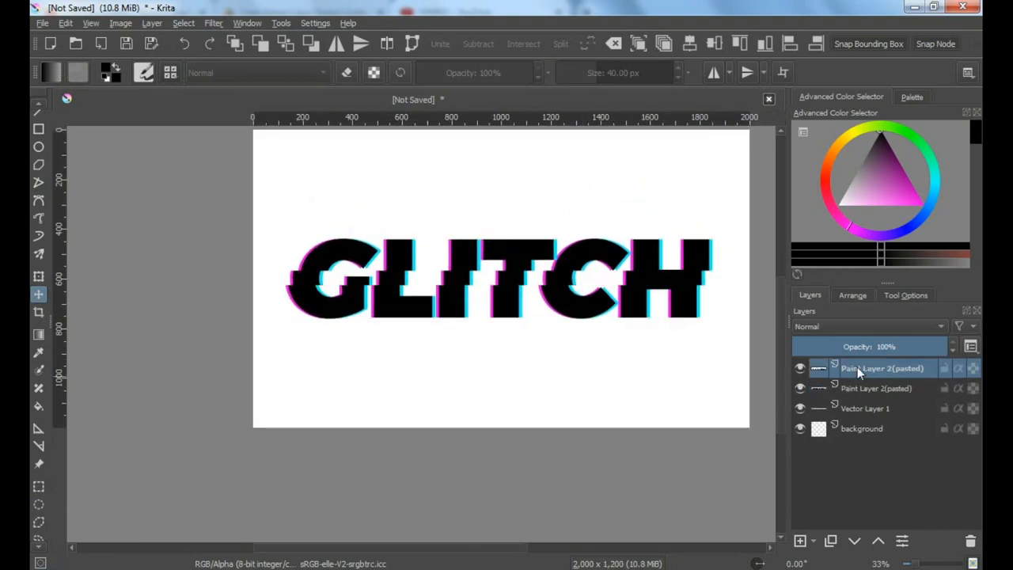
pyautogui.keyDown('shift'); pyautogui.click(856, 406); pyautogui.keyUp('shift')
pyautogui.rightClick(854, 369)
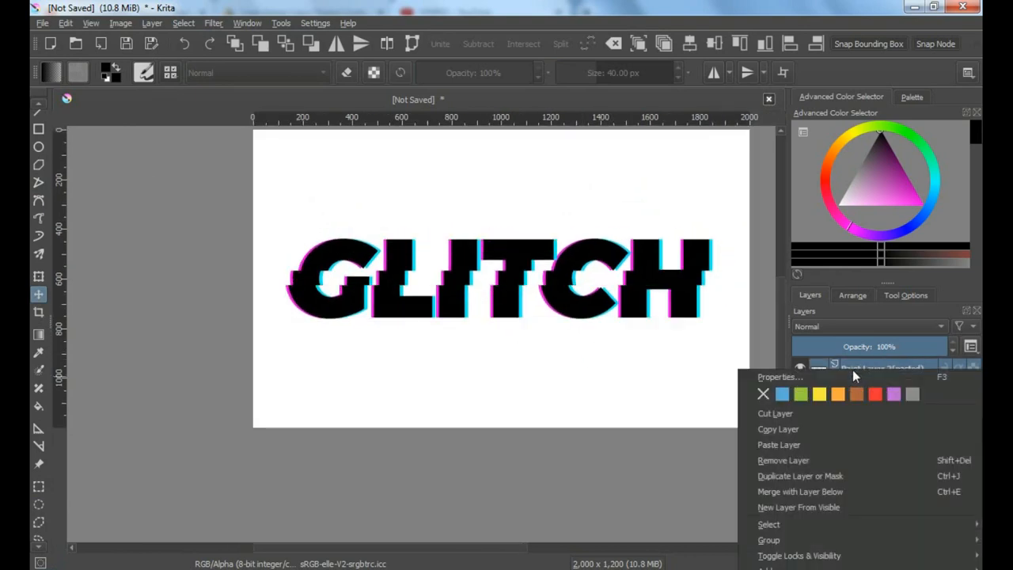
pyautogui.click(812, 489)
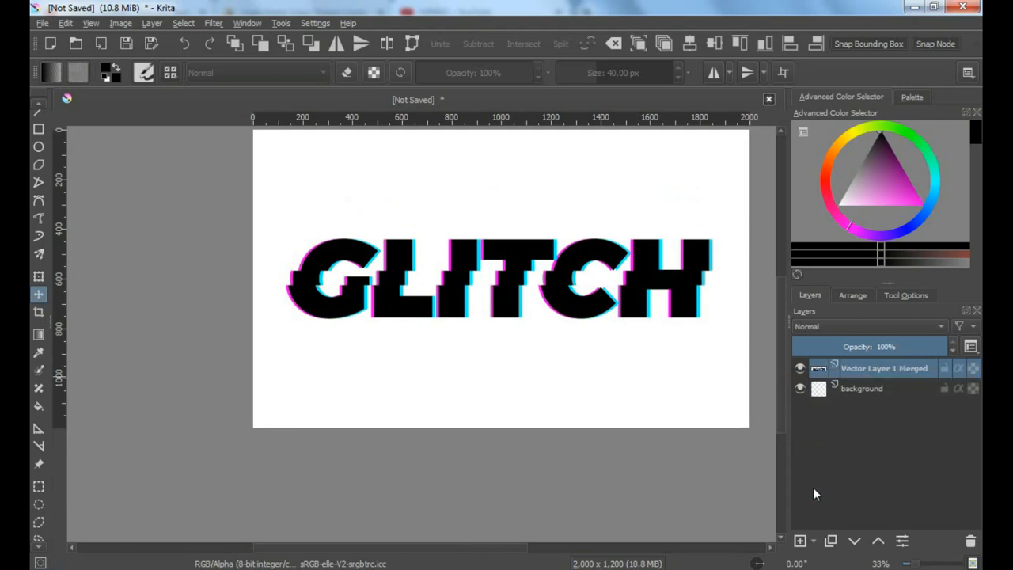
pyautogui.click(801, 368)
pyautogui.click(801, 367)
# Step: Select a thin rectangular strip about 147 by 7 px across the G's upper left edge, using the Add selection action
pyautogui.scroll(1, 517, 258)
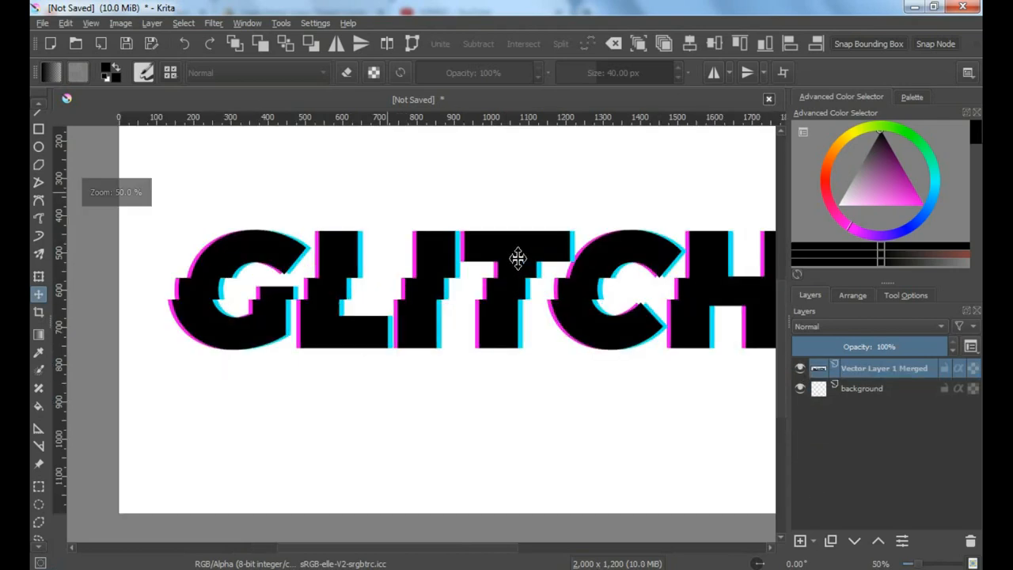
pyautogui.scroll(-1, 517, 258)
pyautogui.moveTo(580, 267); pyautogui.dragTo(552, 266)
pyautogui.click(38, 486)
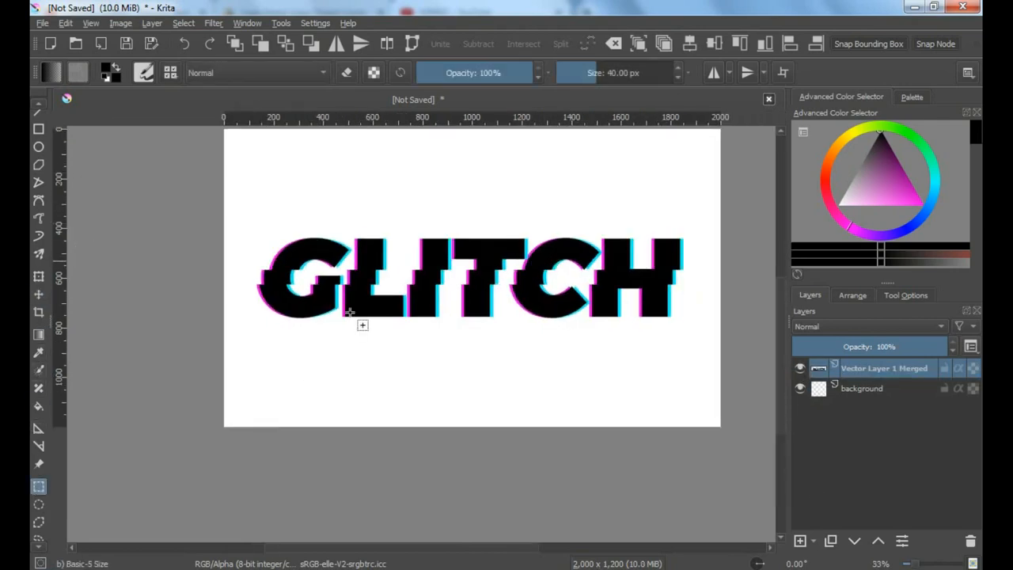
pyautogui.scroll(3, 342, 250)
pyautogui.moveTo(156, 251); pyautogui.dragTo(257, 253)
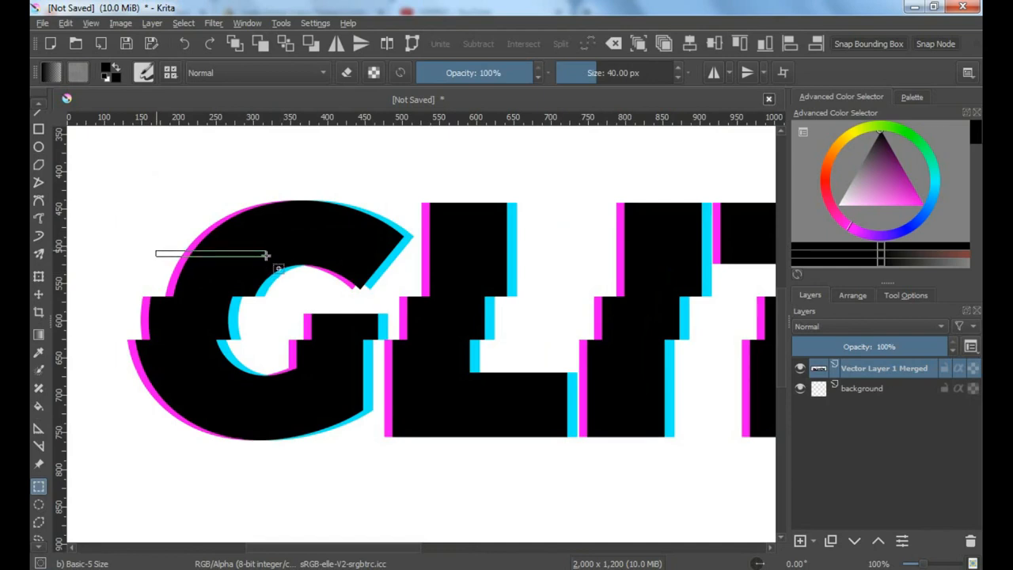
pyautogui.click(904, 296)
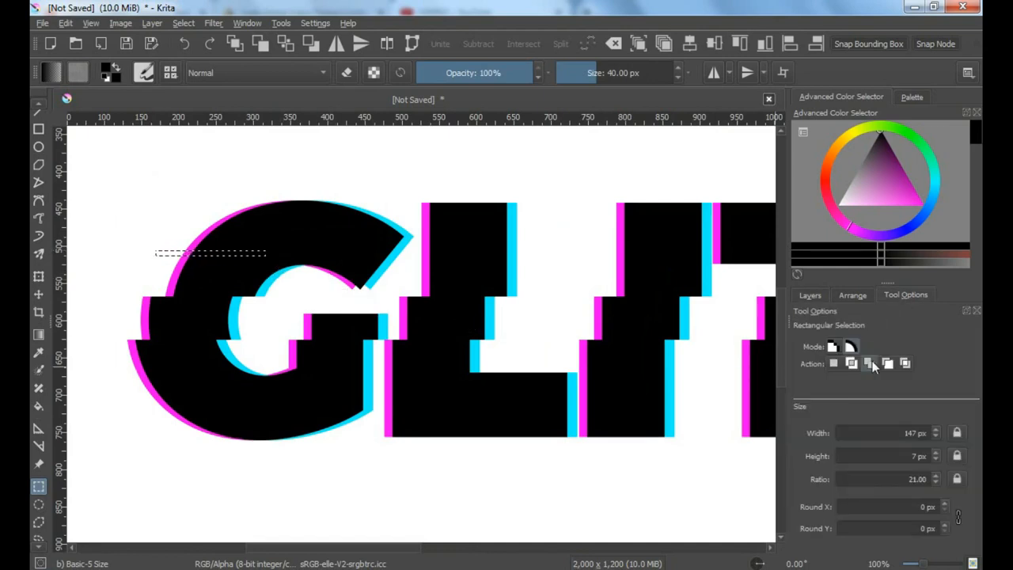
pyautogui.click(809, 295)
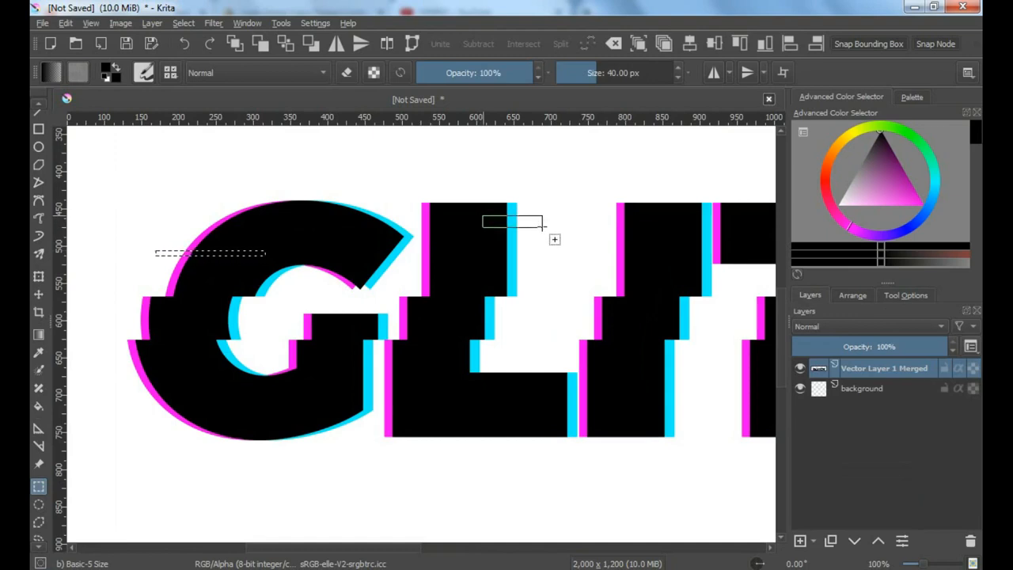
# Step: Add nine thin rectangular strips to the selection, scattered across the vertical edges of the G, L and I
pyautogui.moveTo(542, 227); pyautogui.dragTo(543, 229)
pyautogui.moveTo(403, 269); pyautogui.dragTo(456, 275)
pyautogui.moveTo(592, 266); pyautogui.dragTo(656, 274)
pyautogui.moveTo(117, 383); pyautogui.dragTo(194, 392)
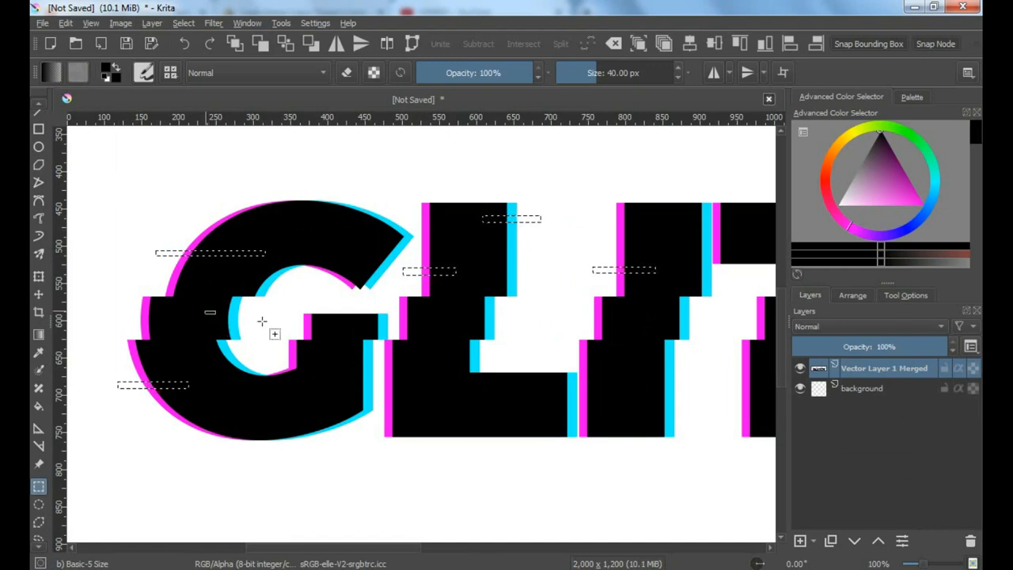
pyautogui.moveTo(204, 310); pyautogui.dragTo(269, 321)
pyautogui.moveTo(445, 352); pyautogui.dragTo(501, 362)
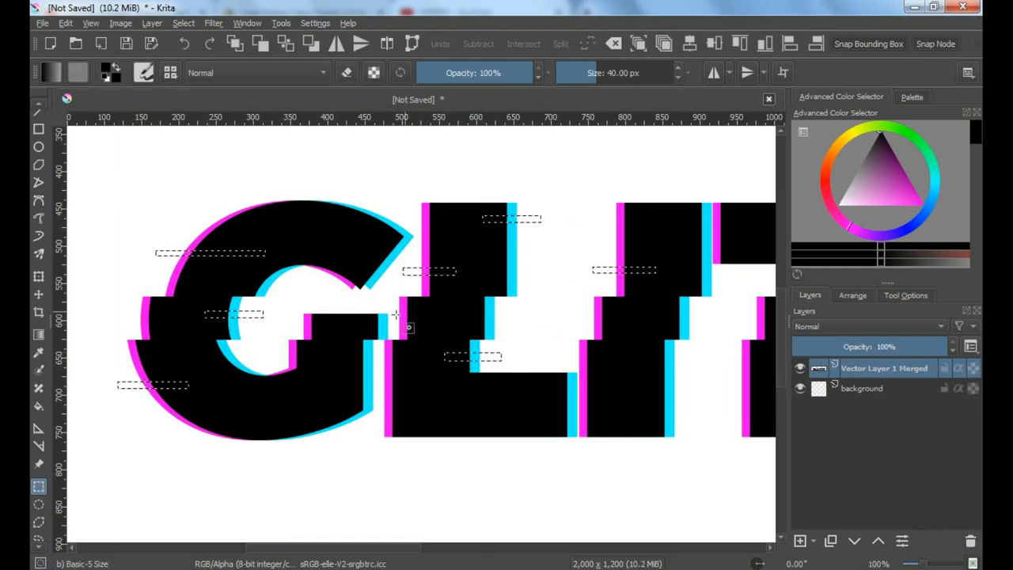
pyautogui.moveTo(394, 318); pyautogui.dragTo(423, 323)
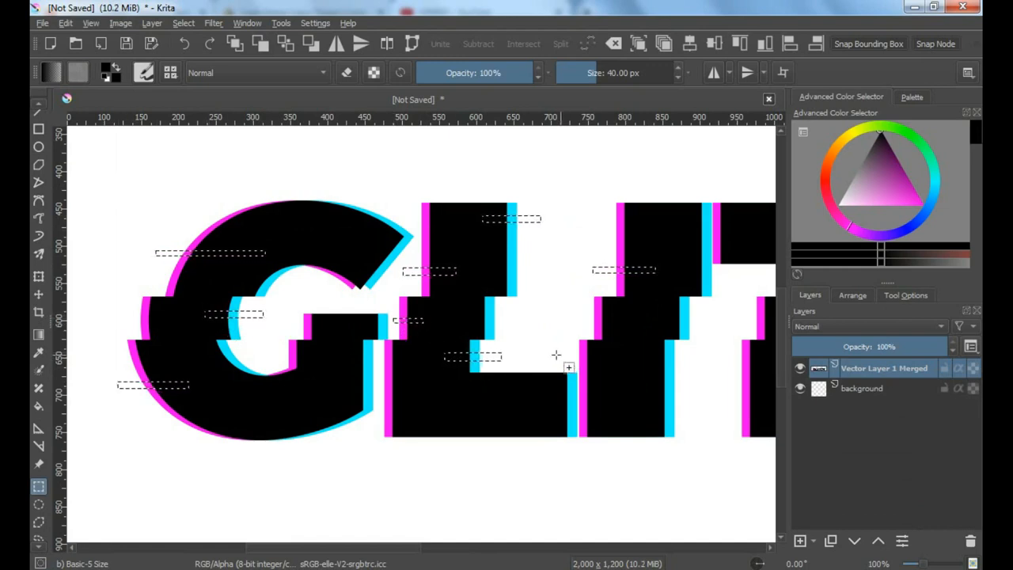
pyautogui.moveTo(555, 353); pyautogui.dragTo(603, 361)
pyautogui.moveTo(635, 401); pyautogui.dragTo(694, 413)
# Step: Add four thin rectangular strips to the selection across both edges of the T's stem at different heights
pyautogui.hscroll(5, 561, 355)
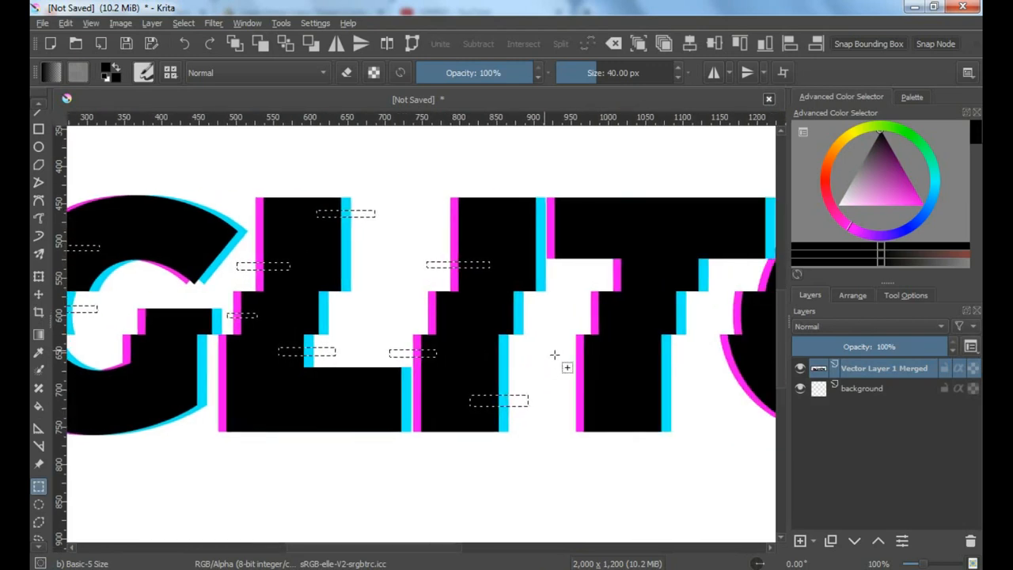
pyautogui.moveTo(548, 365); pyautogui.dragTo(599, 374)
pyautogui.moveTo(573, 266); pyautogui.dragTo(641, 276)
pyautogui.moveTo(634, 313); pyautogui.dragTo(696, 322)
pyautogui.moveTo(627, 400); pyautogui.dragTo(710, 414)
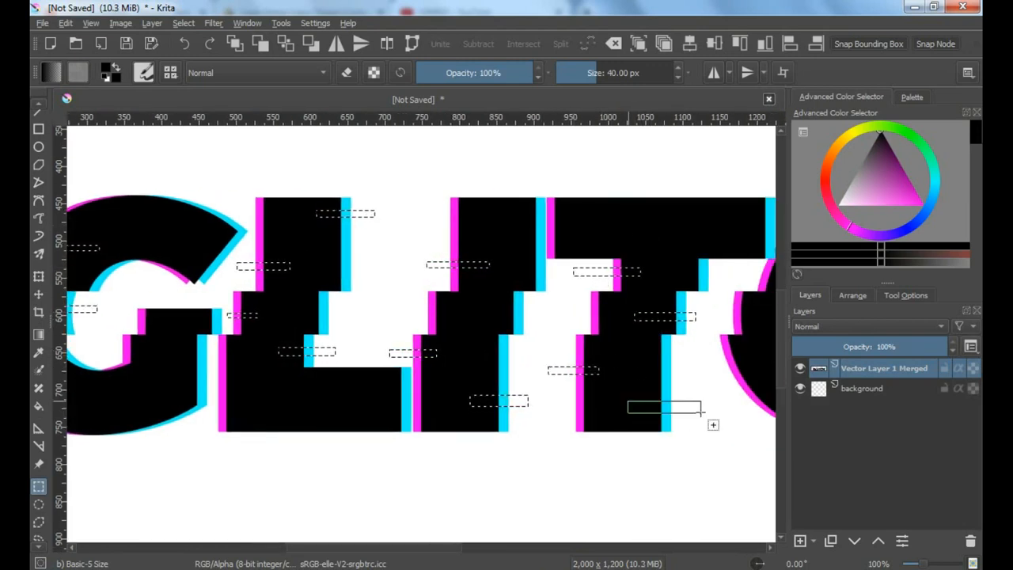
# Step: Add four thin rectangular strips to the selection, three across the C's edges and one across the H's upper left edge
pyautogui.hscroll(8, 711, 414)
pyautogui.moveTo(428, 340); pyautogui.dragTo(491, 346)
pyautogui.moveTo(521, 176); pyautogui.dragTo(567, 183)
pyautogui.moveTo(679, 247); pyautogui.dragTo(700, 249)
pyautogui.moveTo(716, 177); pyautogui.dragTo(757, 185)
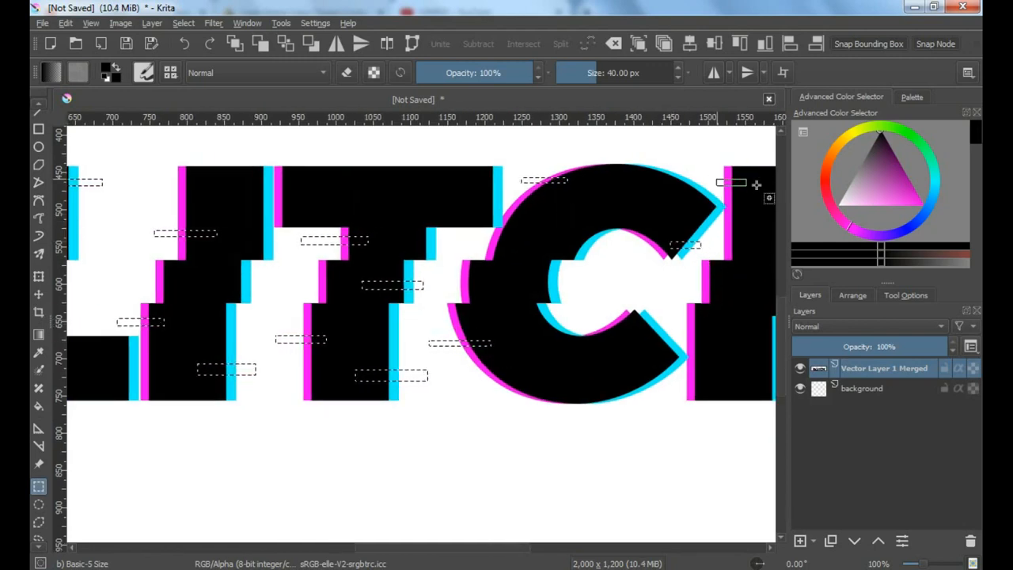
# Step: Add eight more thin rectangular strips to the selection, scattered across the vertical edges of the H at different heights
pyautogui.hscroll(8, 473, 344)
pyautogui.moveTo(462, 340); pyautogui.dragTo(520, 348)
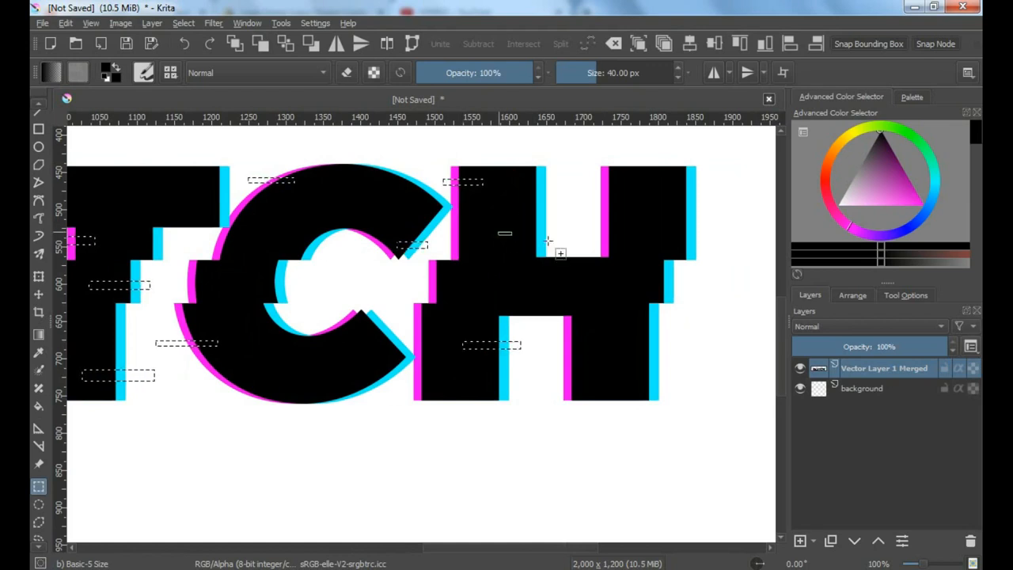
pyautogui.moveTo(497, 232); pyautogui.dragTo(560, 240)
pyautogui.moveTo(569, 180); pyautogui.dragTo(638, 184)
pyautogui.moveTo(650, 226); pyautogui.dragTo(710, 235)
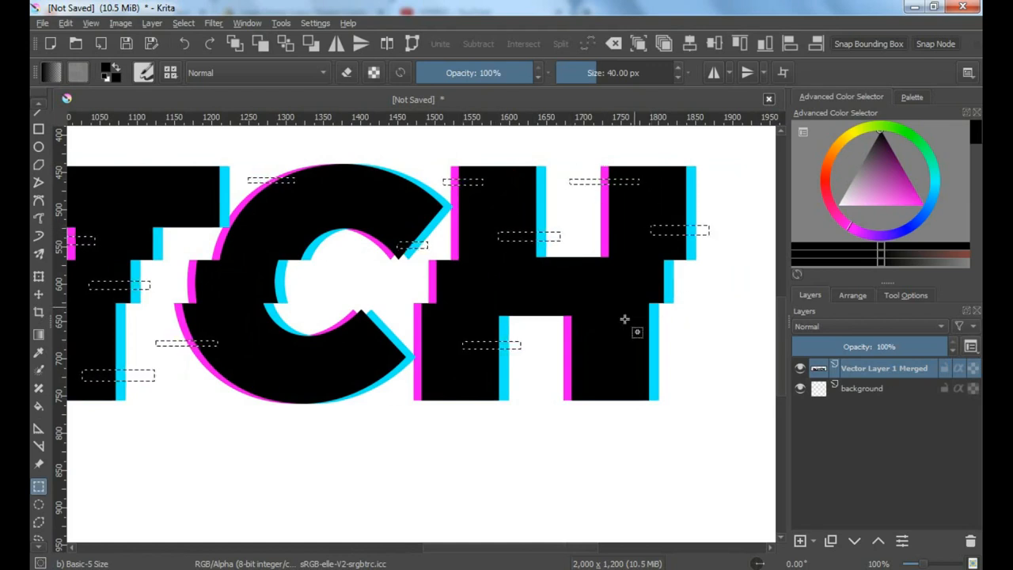
pyautogui.moveTo(617, 329); pyautogui.dragTo(678, 336)
pyautogui.moveTo(534, 376); pyautogui.dragTo(597, 385)
pyautogui.moveTo(408, 280); pyautogui.dragTo(454, 285)
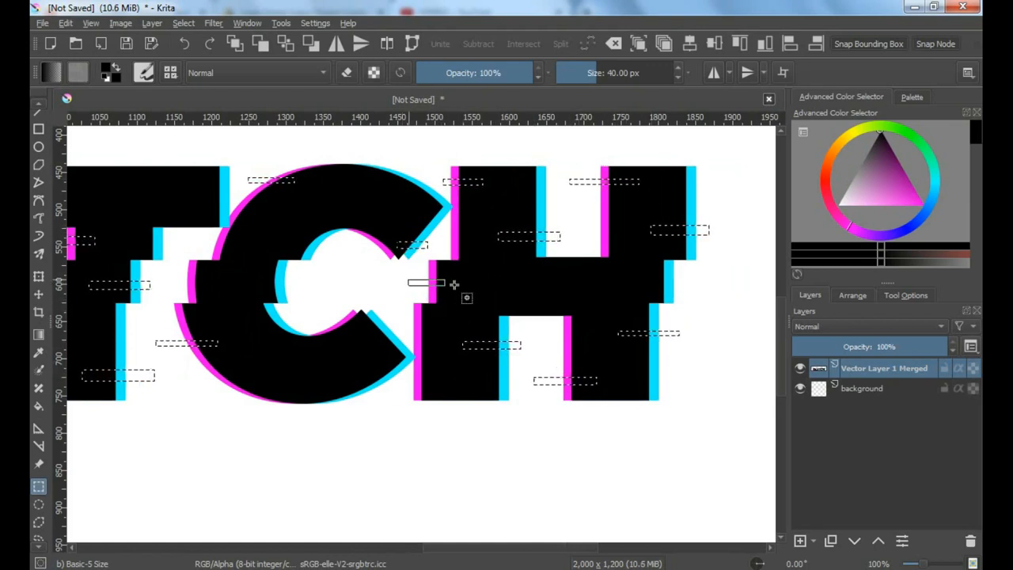
pyautogui.moveTo(394, 385); pyautogui.dragTo(442, 388)
# Step: Shift the contents of all selected strips about 25 px to the right with the Move tool
pyautogui.scroll(-1, 418, 349)
pyautogui.moveTo(362, 321); pyautogui.dragTo(510, 335)
pyautogui.click(38, 298)
pyautogui.scroll(2, 368, 331)
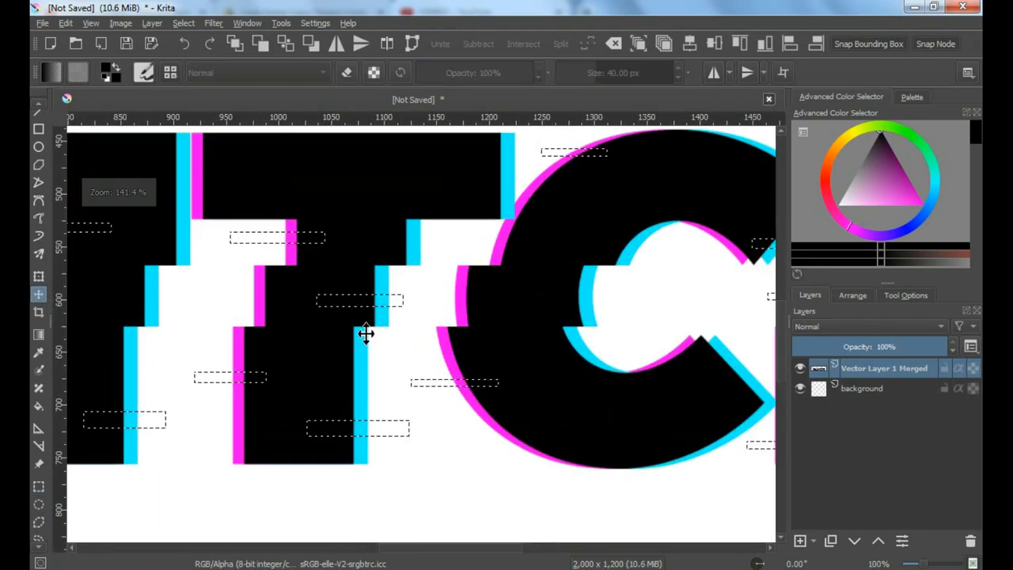
pyautogui.moveTo(373, 305); pyautogui.dragTo(401, 305)
# Step: Move only the selection outline up about 15 px so it sits just above the shifted strips
pyautogui.scroll(-3, 396, 304)
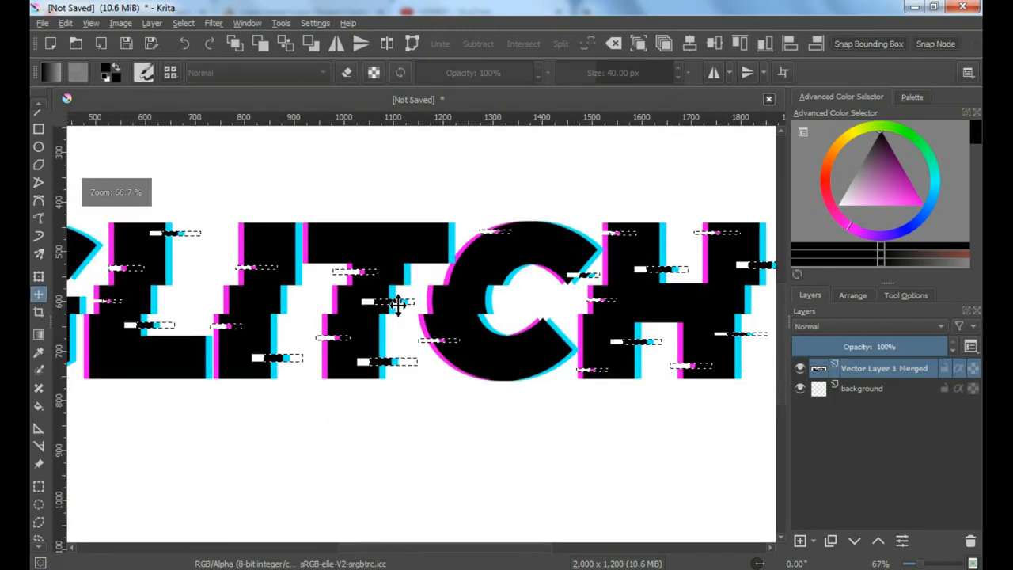
pyautogui.moveTo(240, 285); pyautogui.dragTo(369, 307)
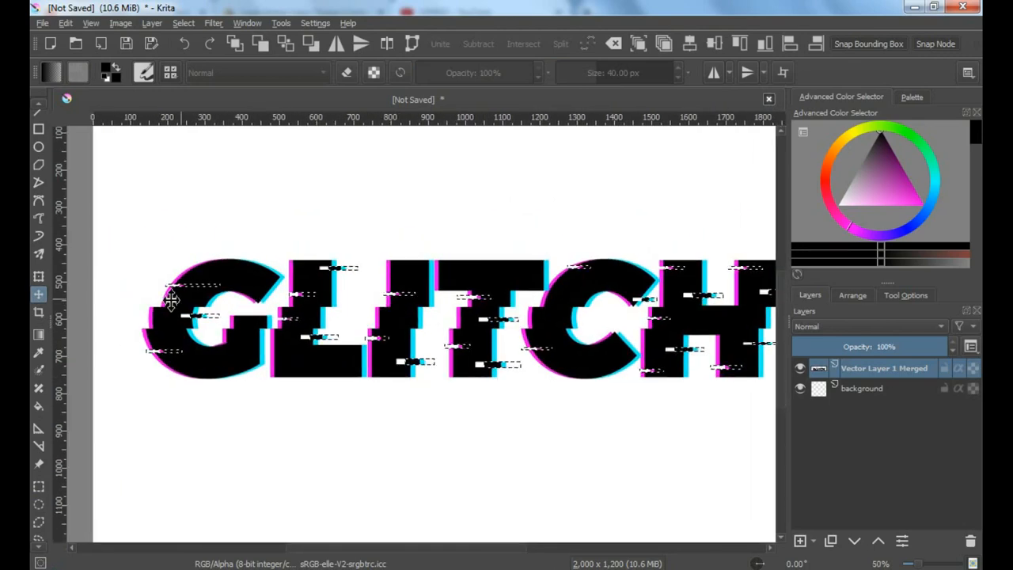
pyautogui.scroll(2, 170, 294)
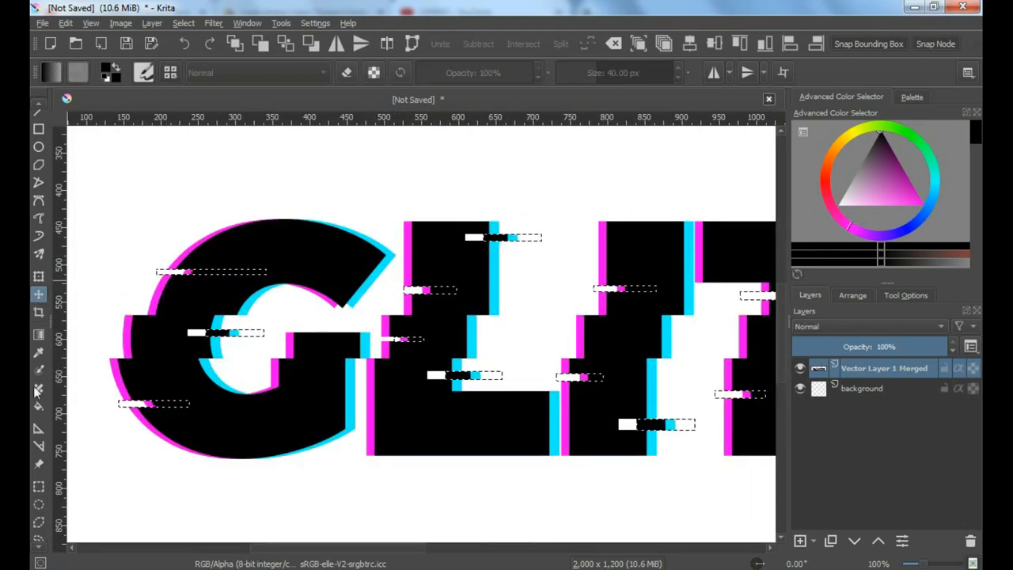
pyautogui.click(38, 485)
pyautogui.scroll(3, 146, 265)
pyautogui.moveTo(200, 286); pyautogui.dragTo(187, 271)
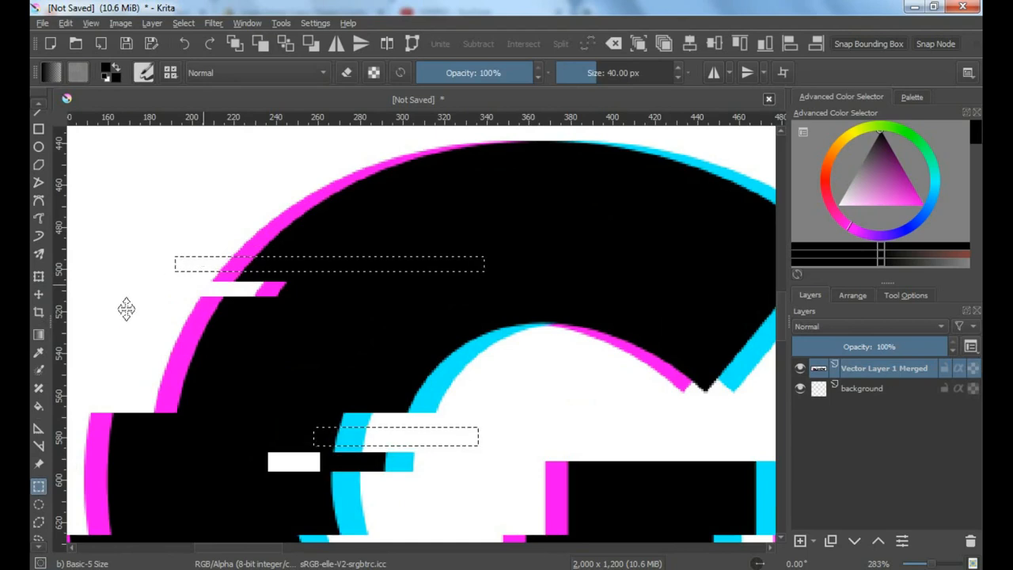
# Step: Shift the contents of the repositioned selection about 30 px to the left with the Move tool, and deselect everything
pyautogui.click(38, 294)
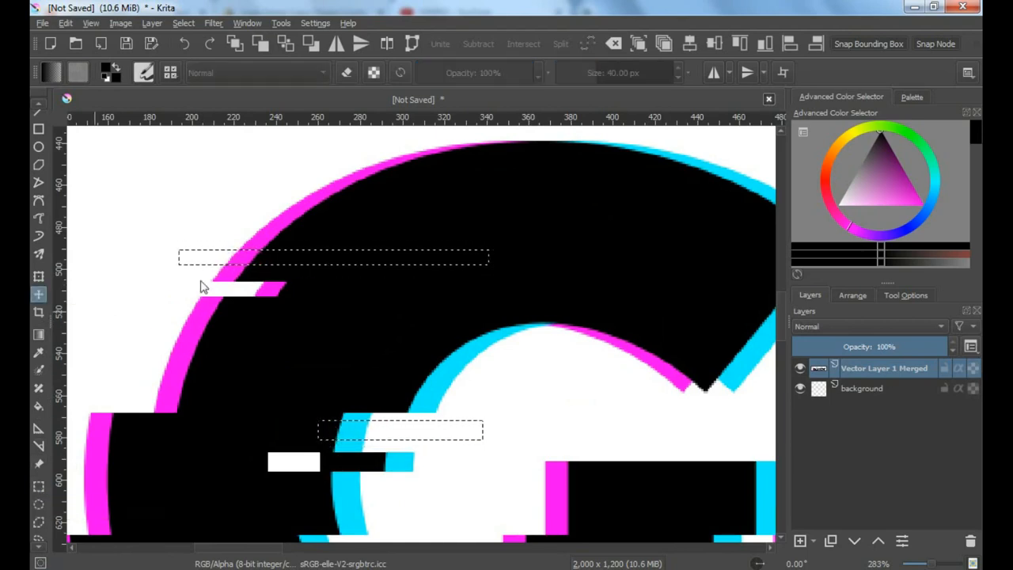
pyautogui.moveTo(228, 263); pyautogui.dragTo(221, 265)
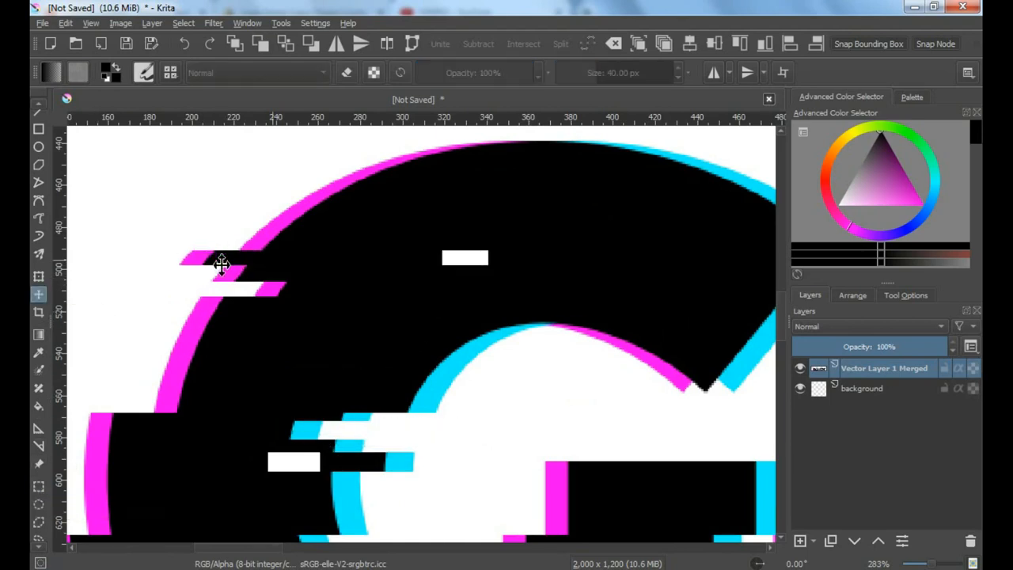
pyautogui.scroll(-6, 369, 292)
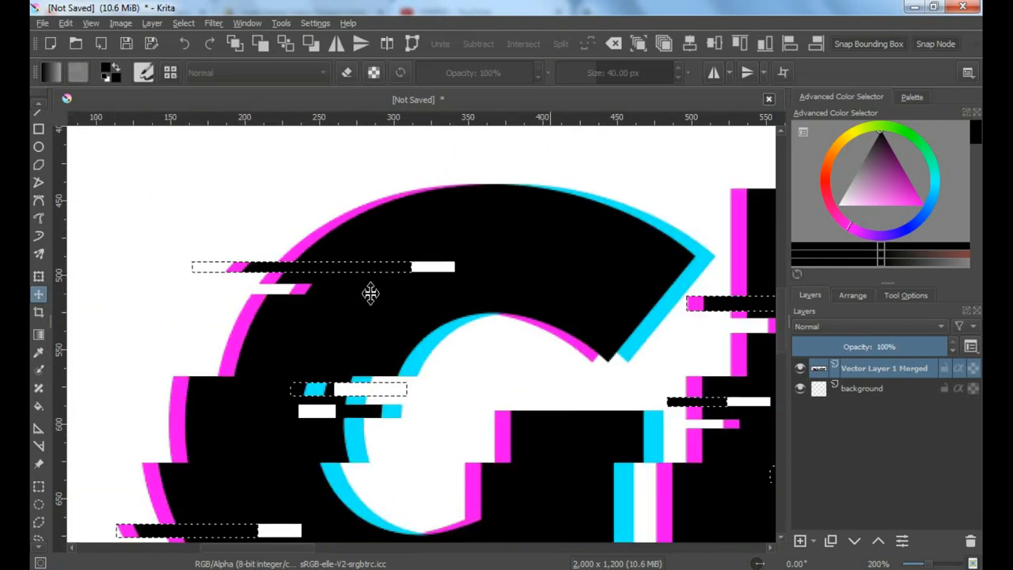
pyautogui.click(183, 23)
pyautogui.click(201, 50)
# Step: Skew the merged GLITCH text slightly so its top leans to the right, and apply the transform
pyautogui.scroll(-1, 443, 352)
pyautogui.scroll(1, 414, 343)
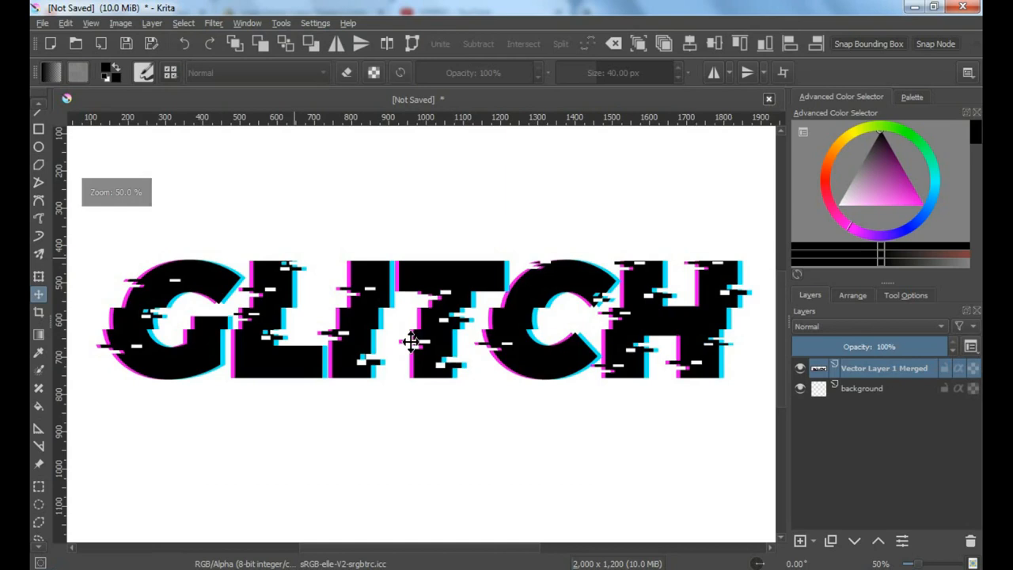
pyautogui.click(39, 277)
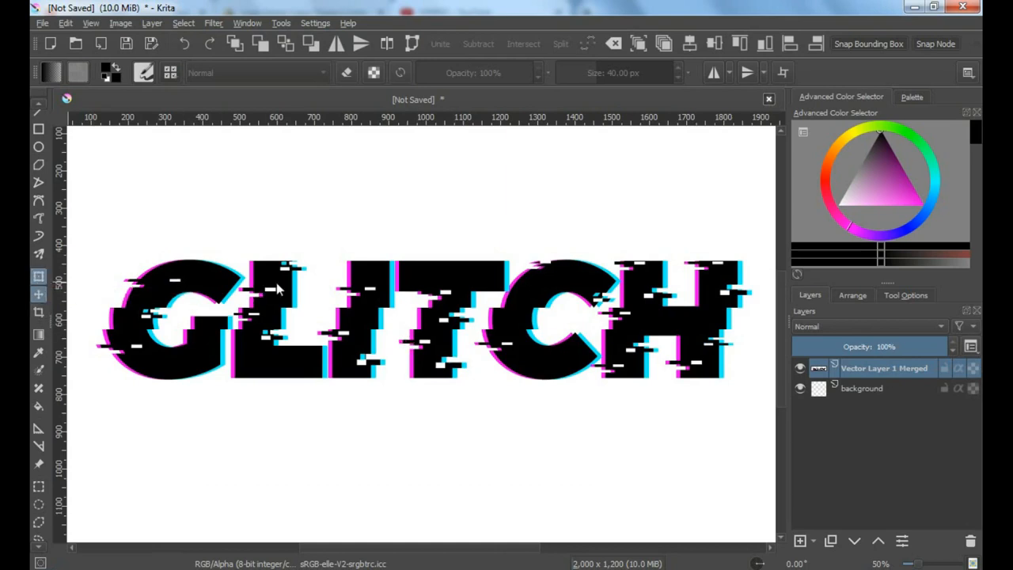
pyautogui.moveTo(446, 263); pyautogui.dragTo(459, 266)
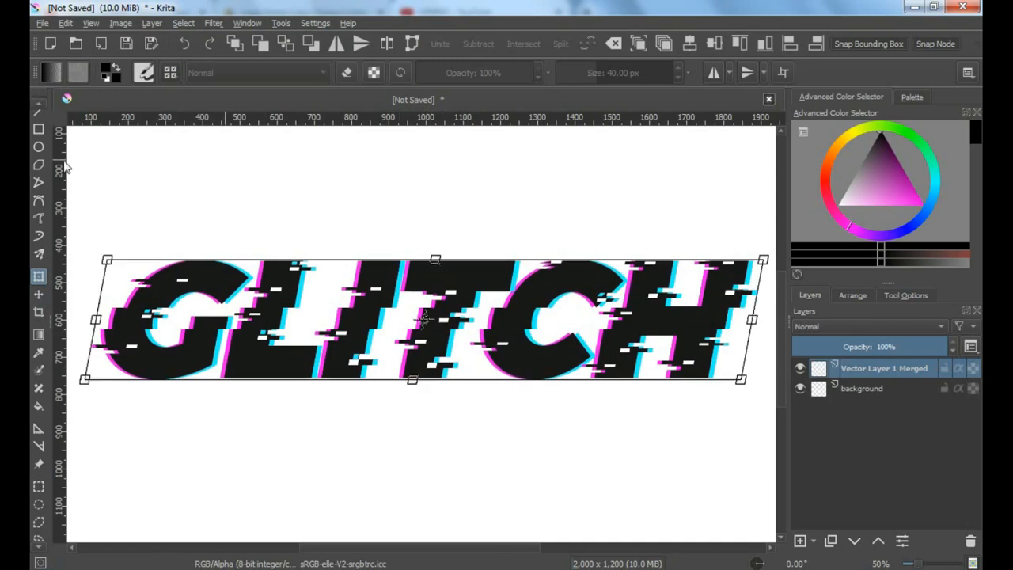
pyautogui.rightClick(192, 261)
pyautogui.click(236, 437)
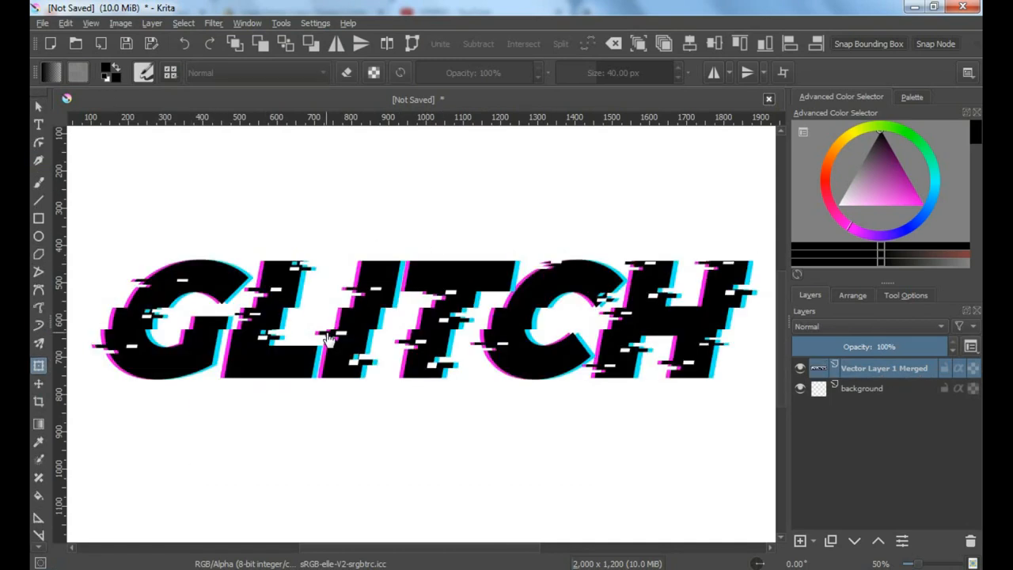
# Step: Review the finished glitch text on the whole canvas, toggling the visibility of Vector Layer 1 Merged off and on
pyautogui.press('-')
pyautogui.click(799, 367)
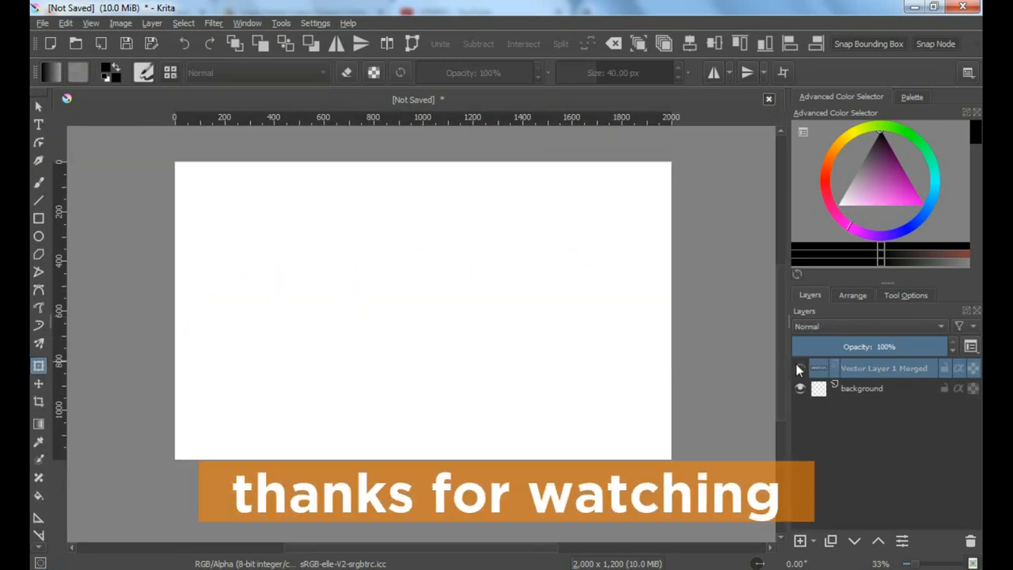
pyautogui.click(799, 368)
pyautogui.scroll(1, 475, 291)
pyautogui.moveTo(474, 291); pyautogui.dragTo(494, 291)
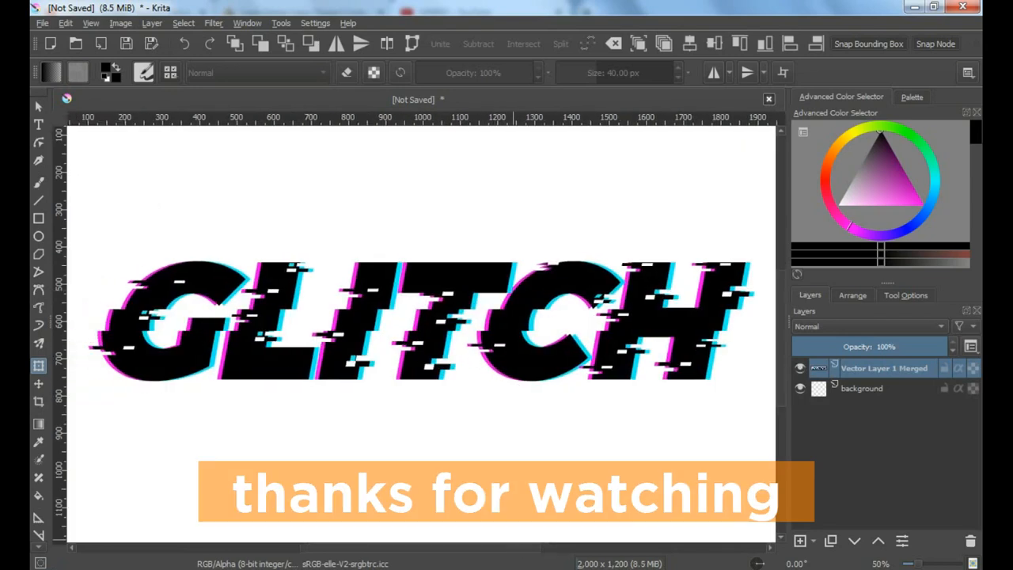